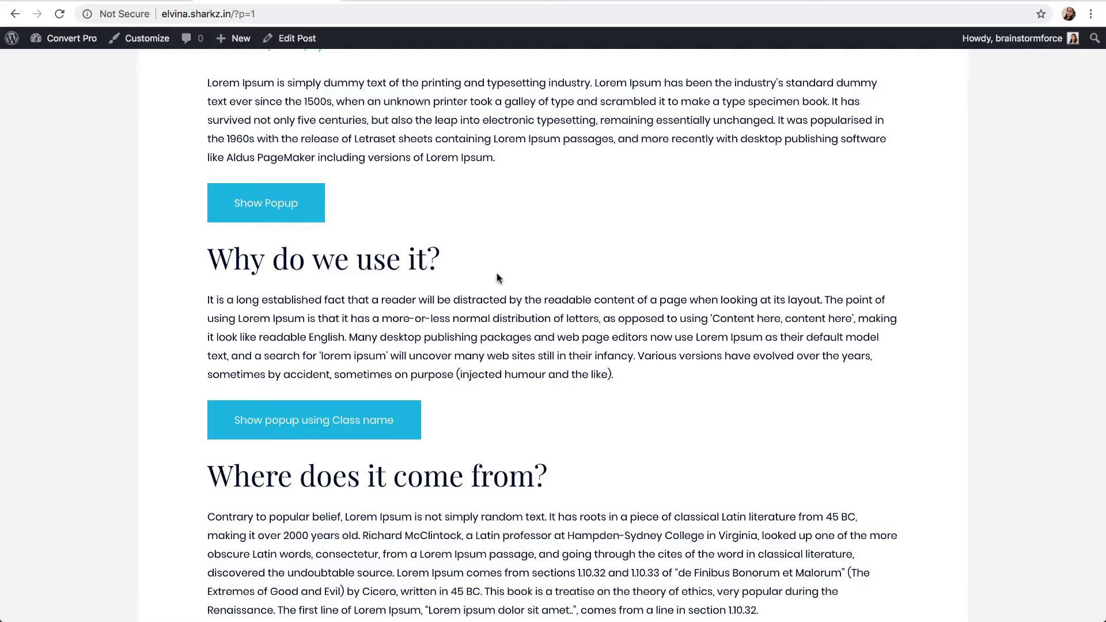
- Review the three popup buttons in the Hello world! post and try the Show Popup button
scroll(499, 278, "up", 5)
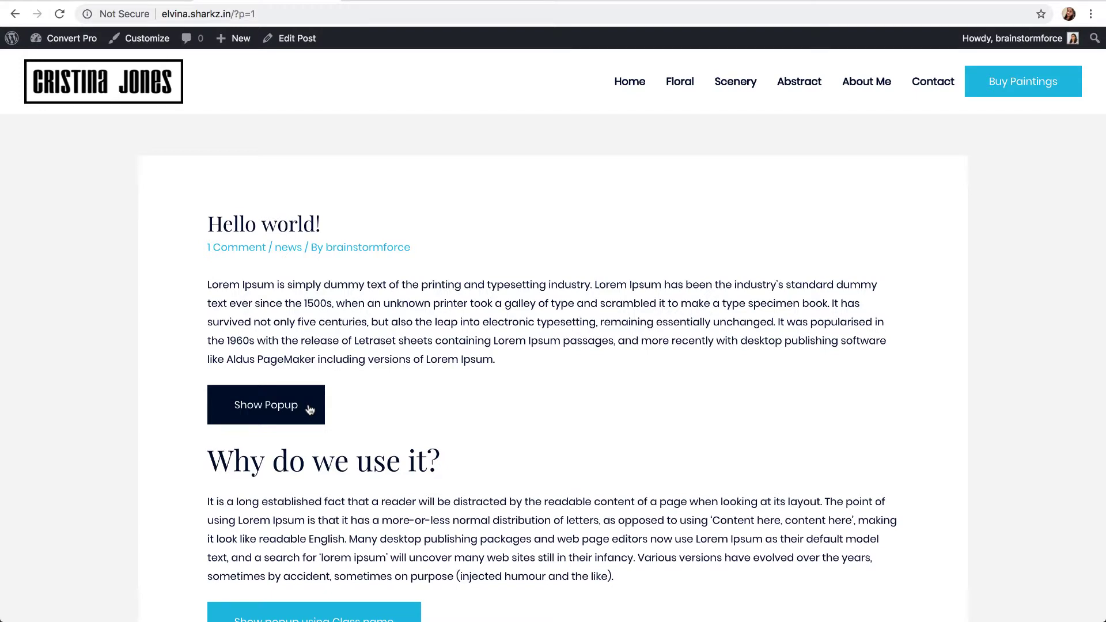
left_click(305, 403)
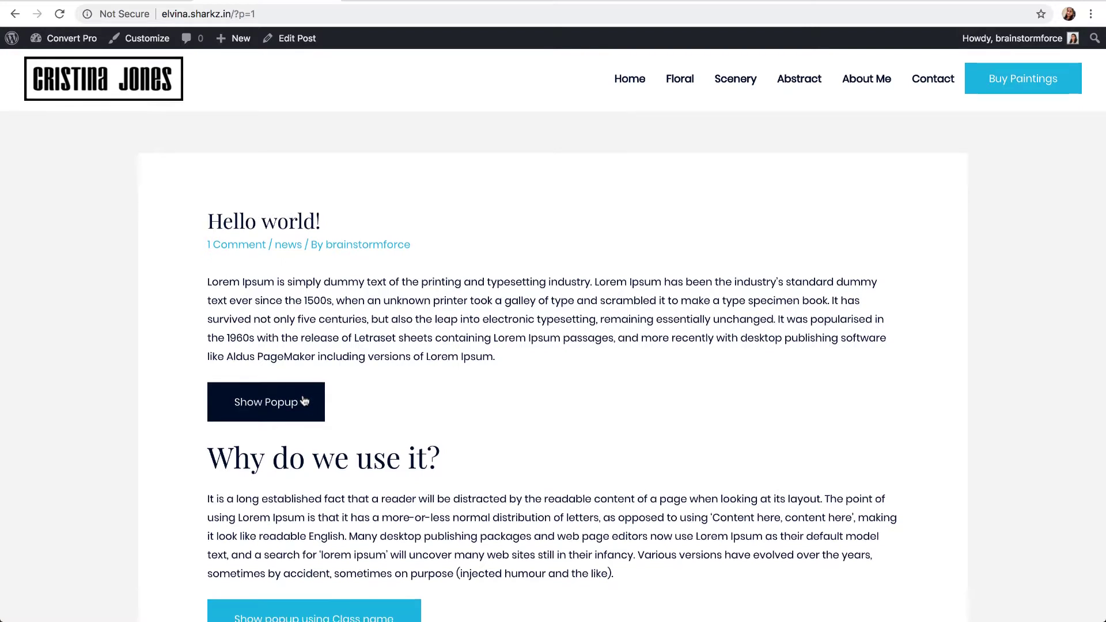
scroll(303, 397, "down", 3)
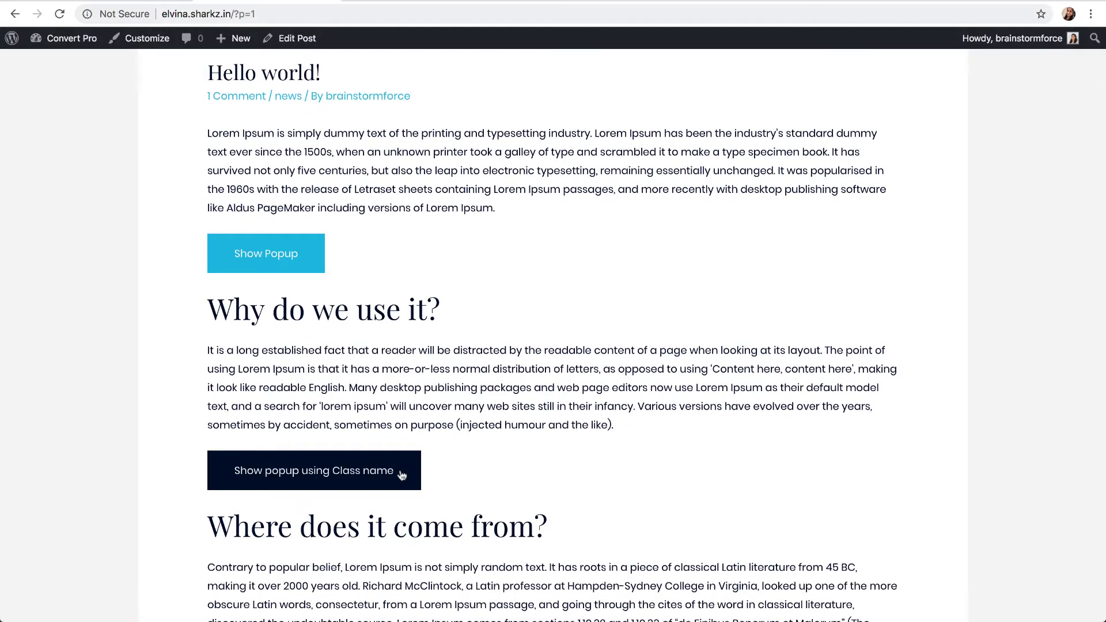
scroll(396, 458, "down", 4)
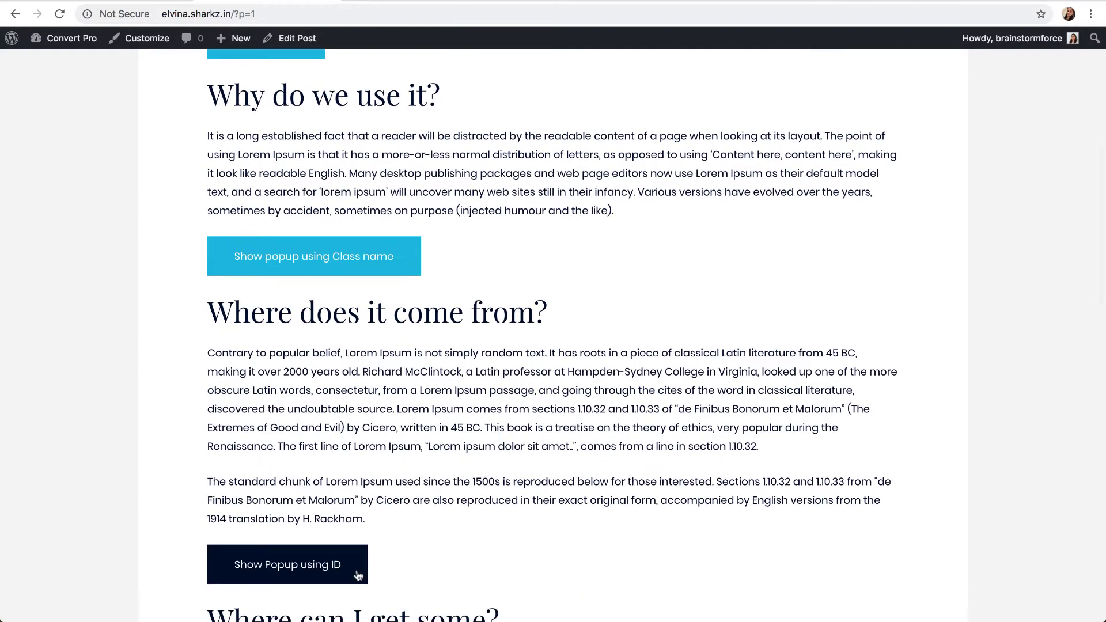
scroll(447, 528, "up", 7)
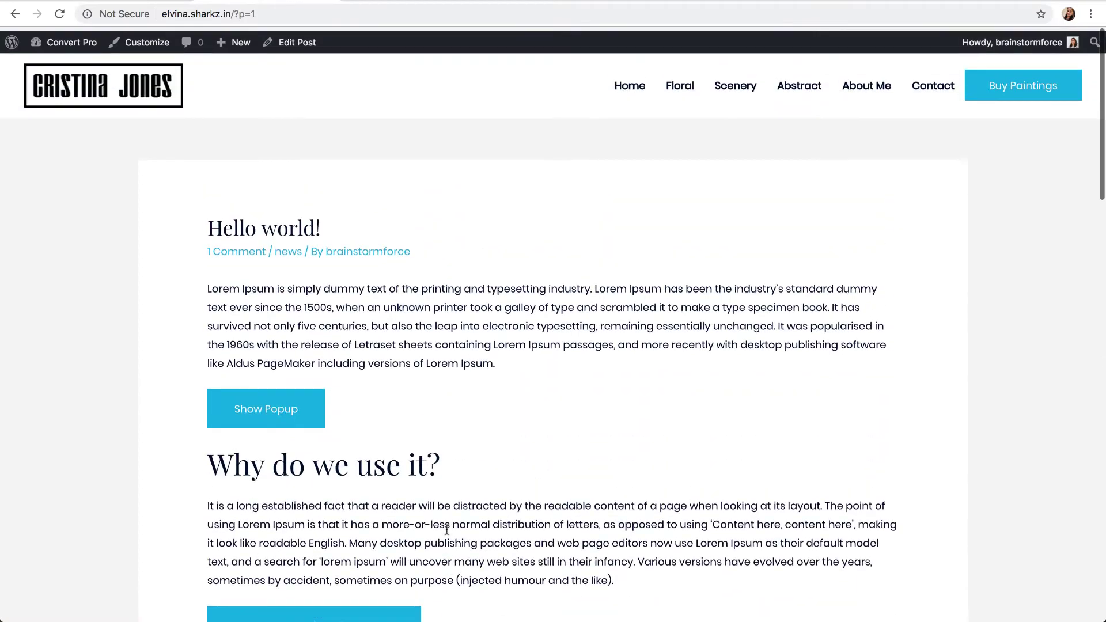
- Open the Hello world! post for editing and locate the Show Popup button's code
left_click(298, 40)
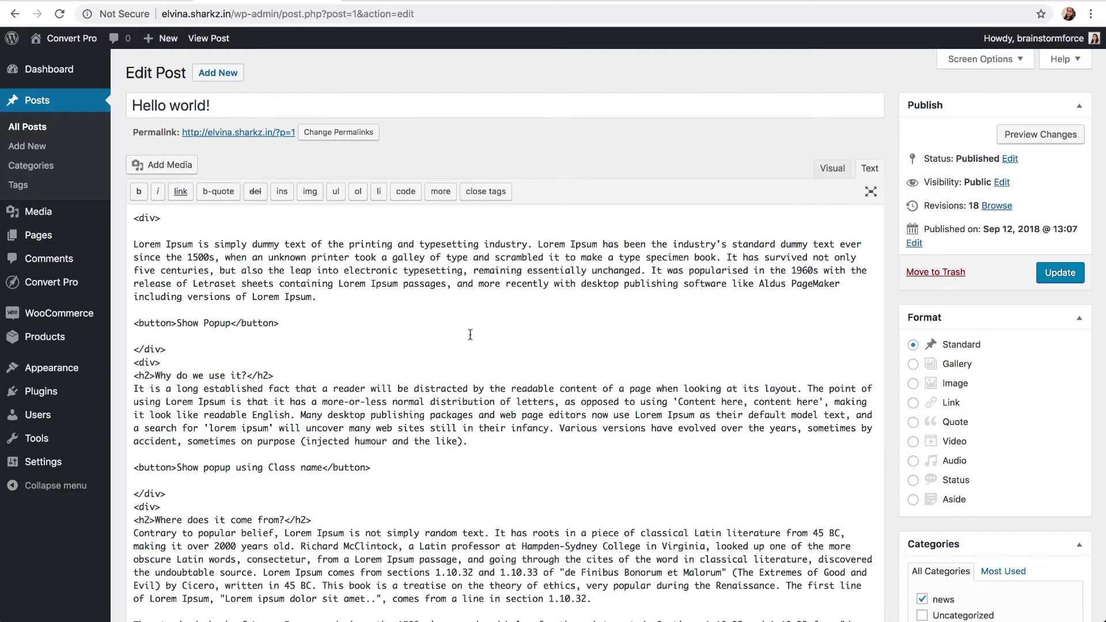
left_click_drag(136, 323, 289, 322)
left_click(289, 322)
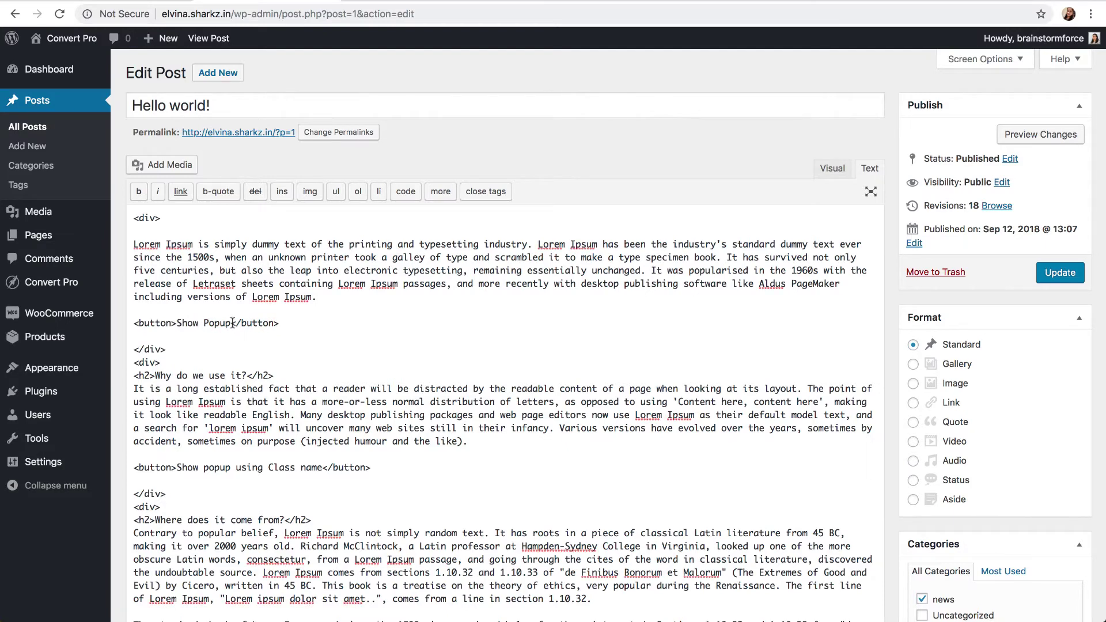
- Switch to the Convert Pro popup editor and copy the link code from the On Click launch rule
left_click(129, 1)
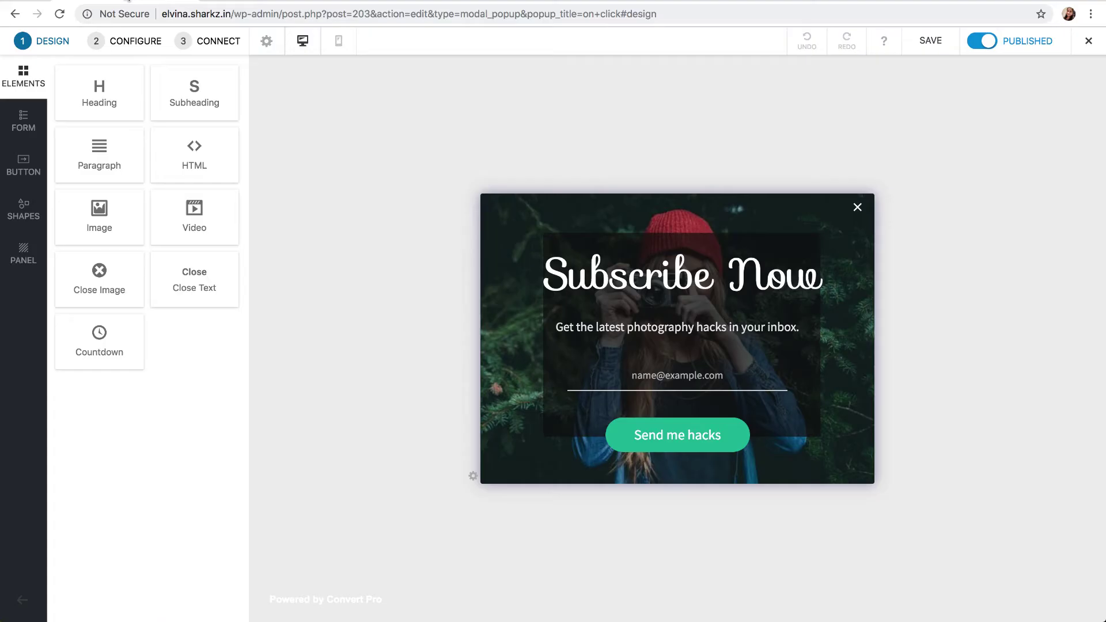
left_click(130, 45)
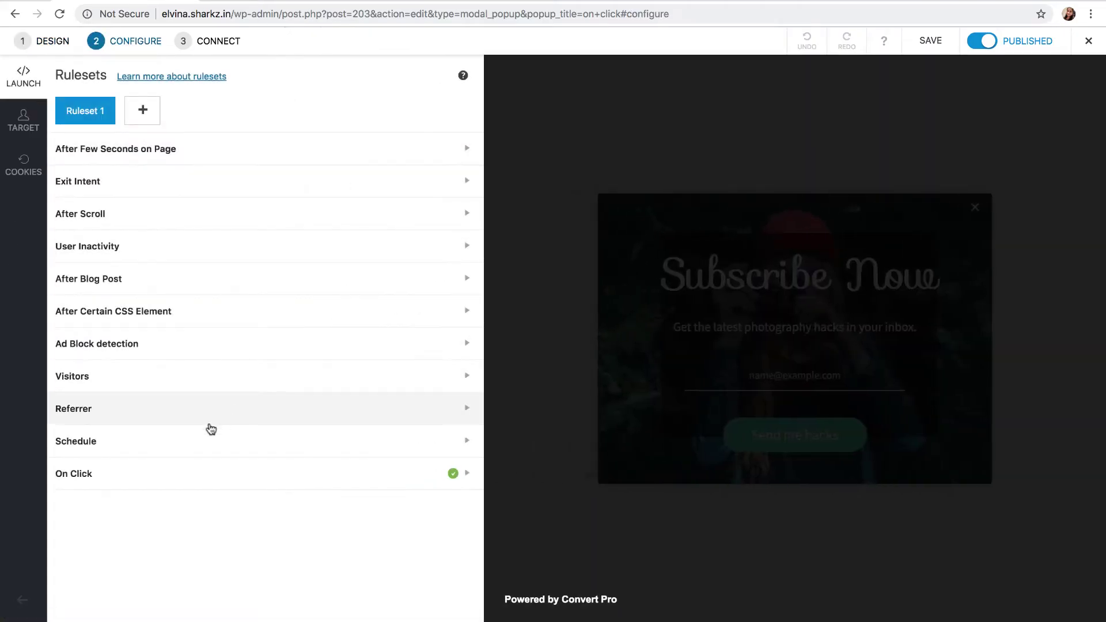
left_click(161, 482)
scroll(161, 481, "down", 5)
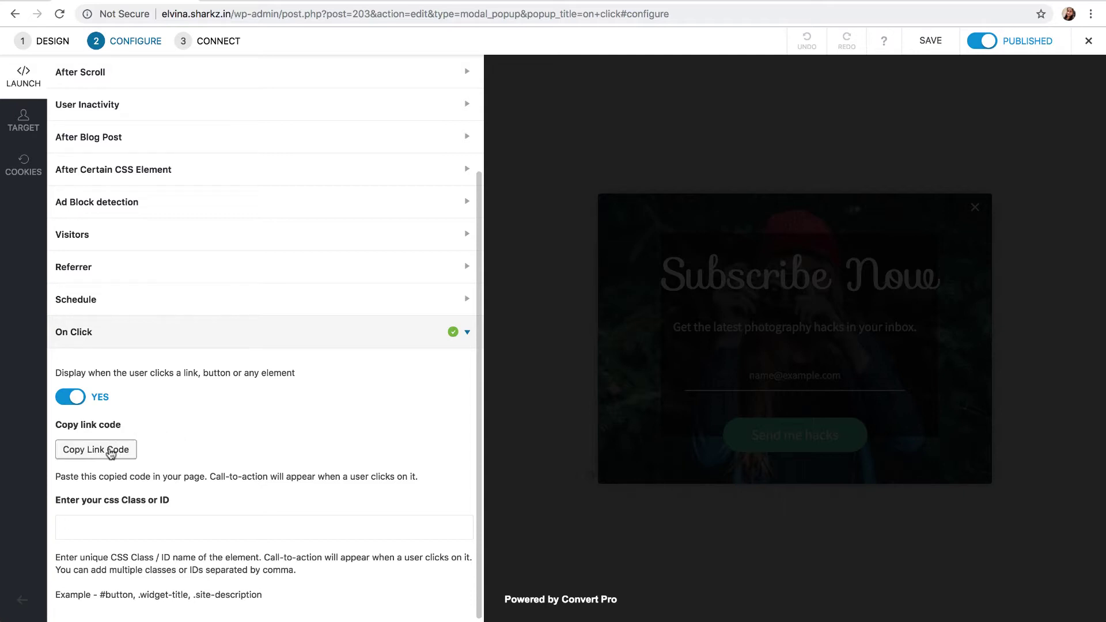
left_click(111, 453)
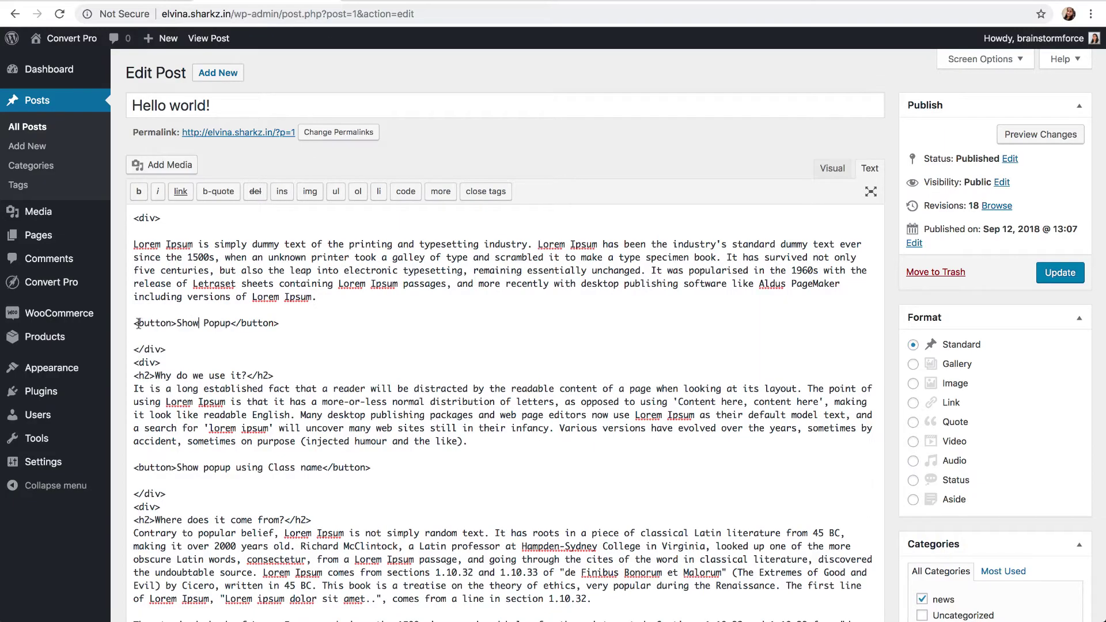
- Return to the post editor and paste the copied link code directly before the Show Popup button's code
left_click(135, 324)
key("ctrl+v")
left_click_drag(134, 324, 414, 323)
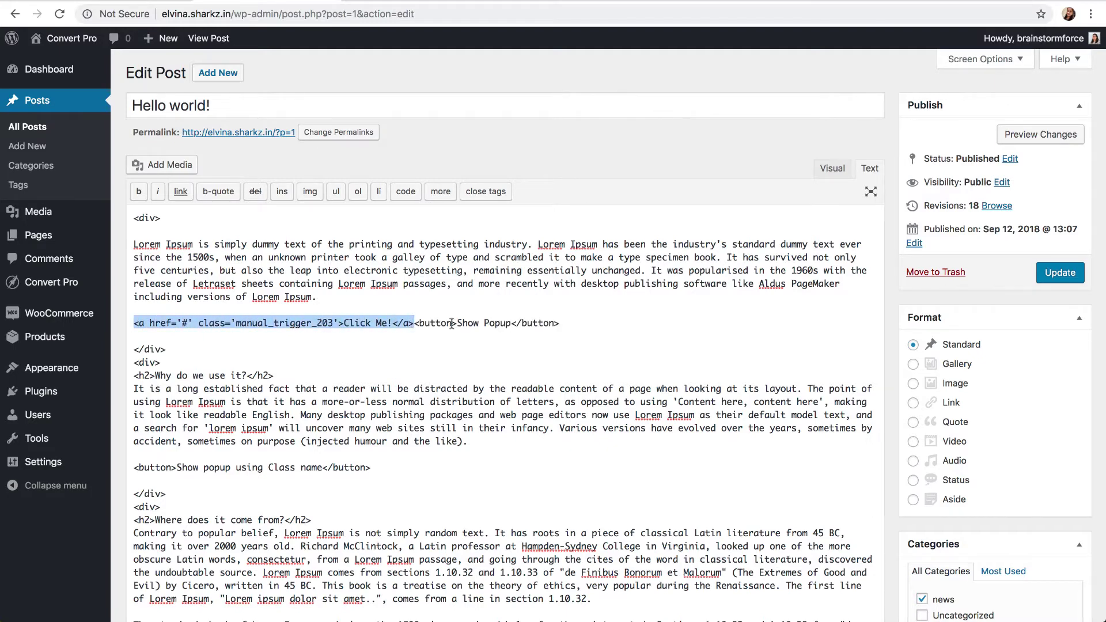
left_click(242, 324)
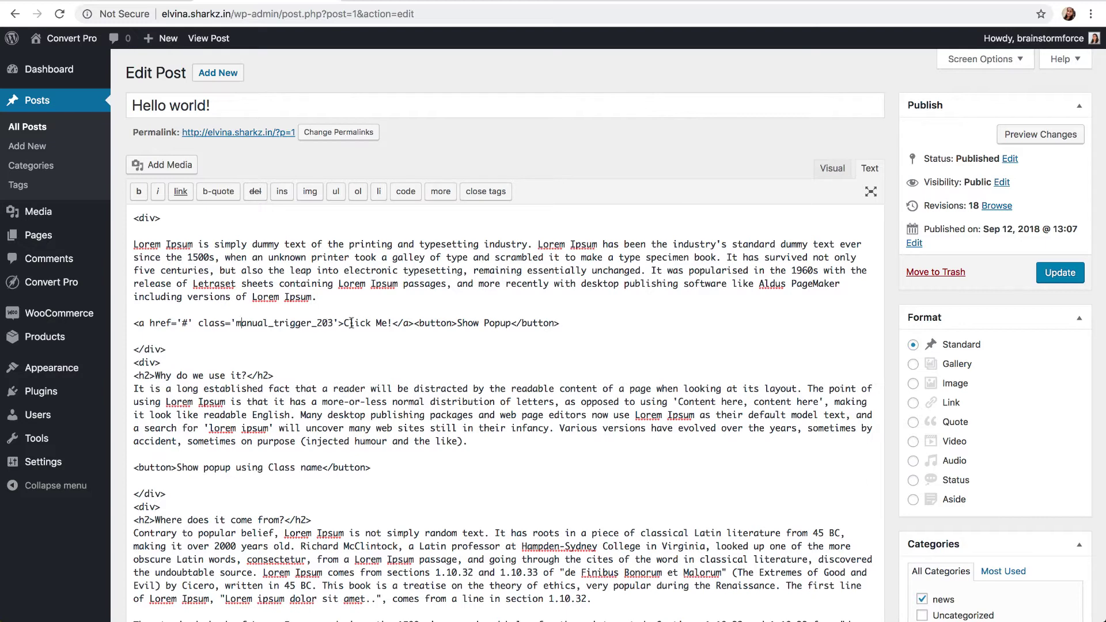
- Move the Show Popup button code inside the manual_trigger_203 link, replacing the Click Me! text
left_click_drag(344, 323, 391, 324)
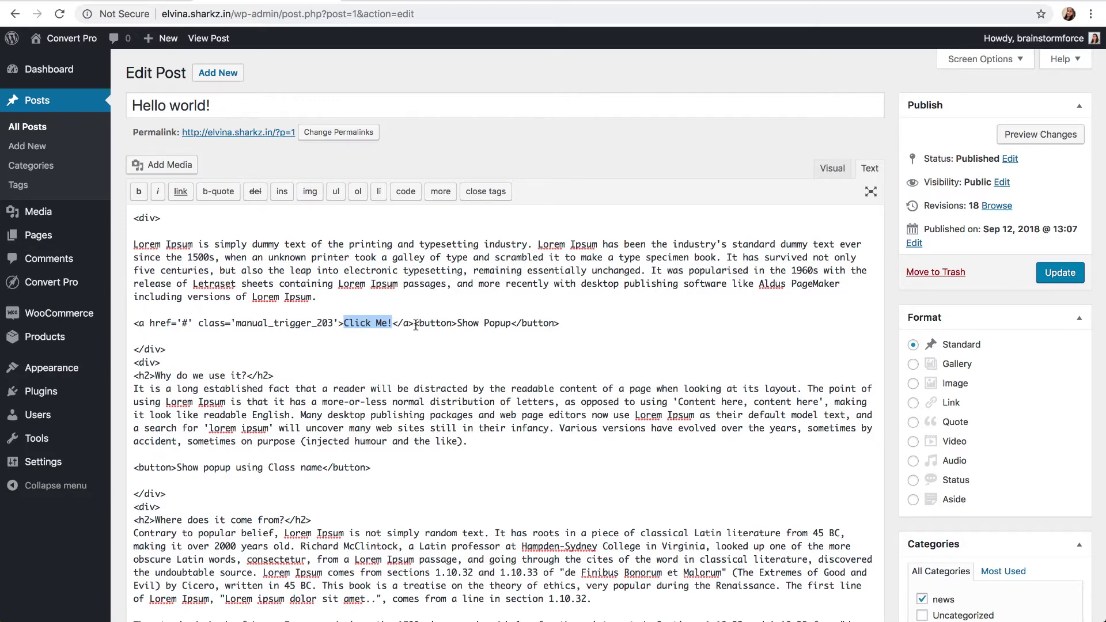
left_click_drag(415, 324, 574, 326)
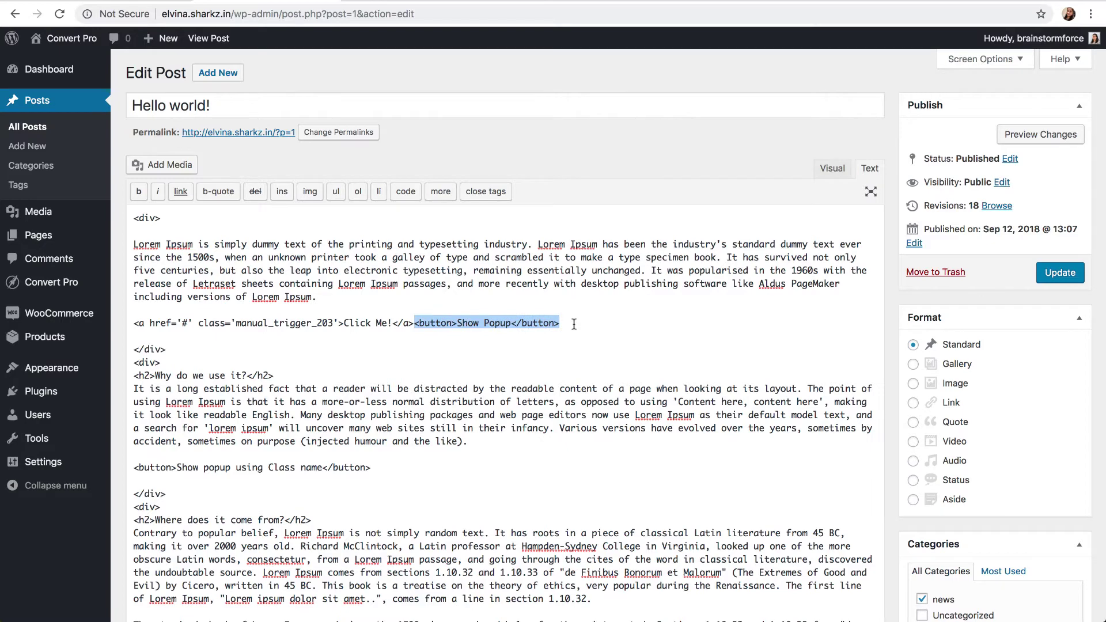
key("BackSpace")
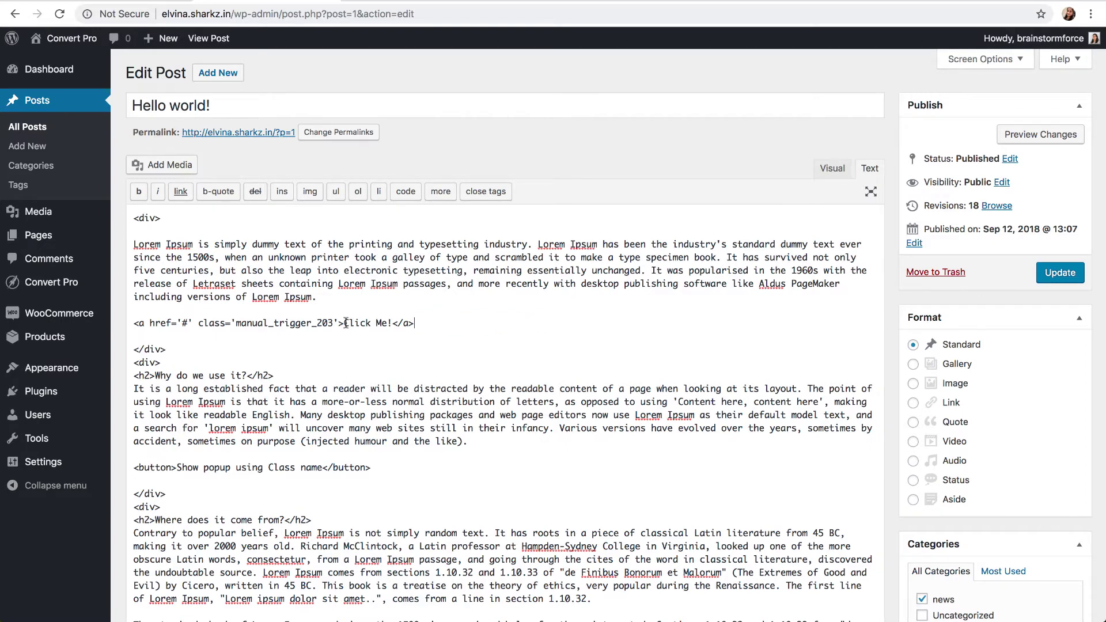
left_click_drag(344, 323, 392, 323)
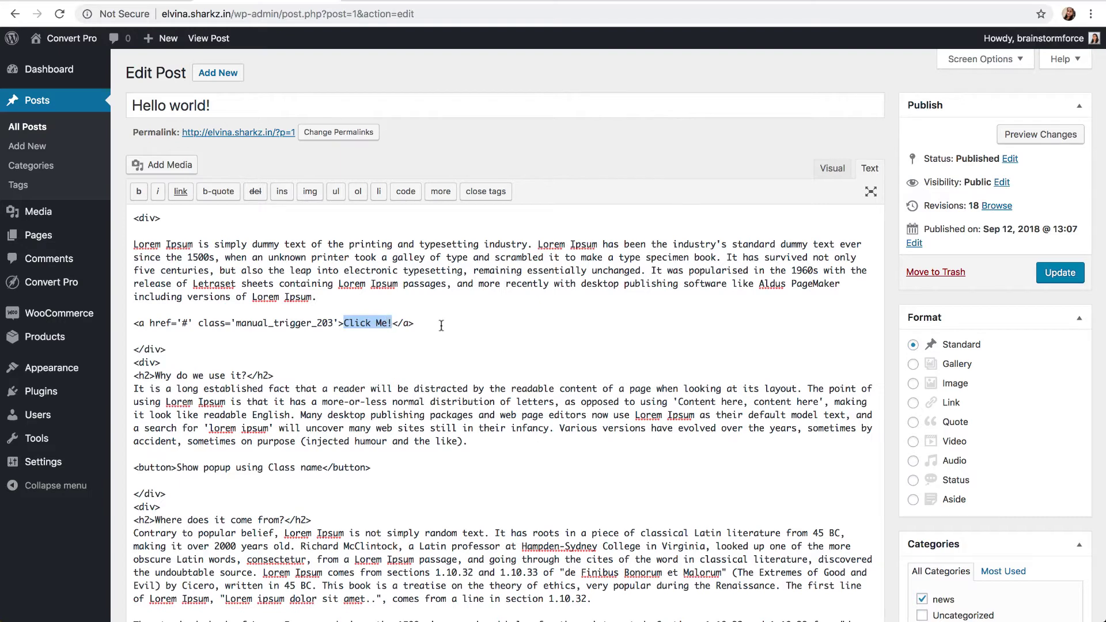
key("super+v")
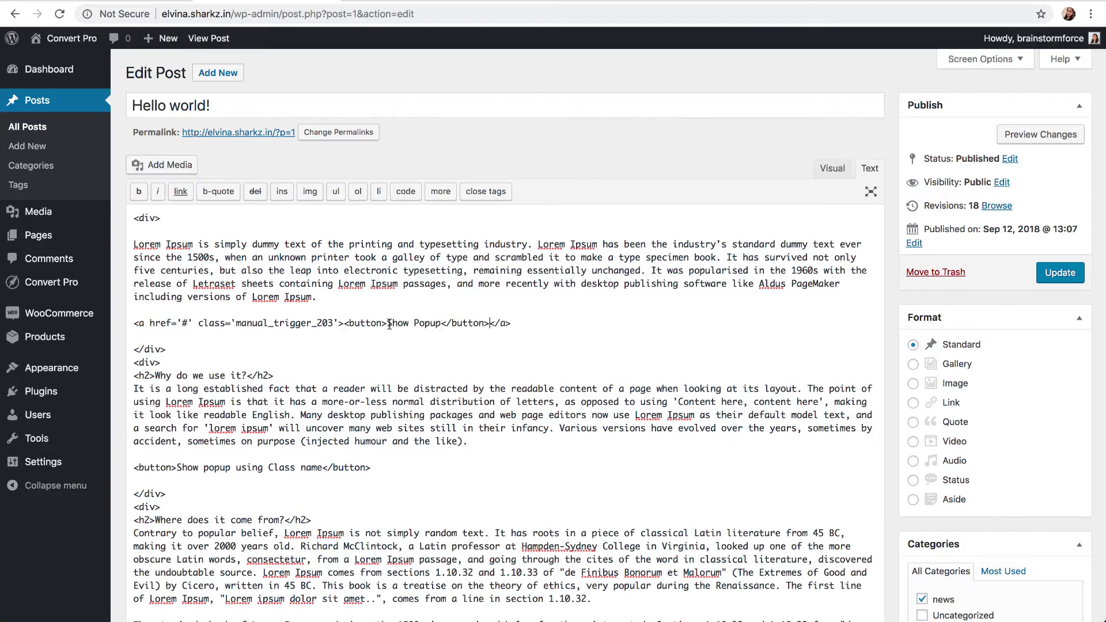
left_click_drag(344, 323, 490, 324)
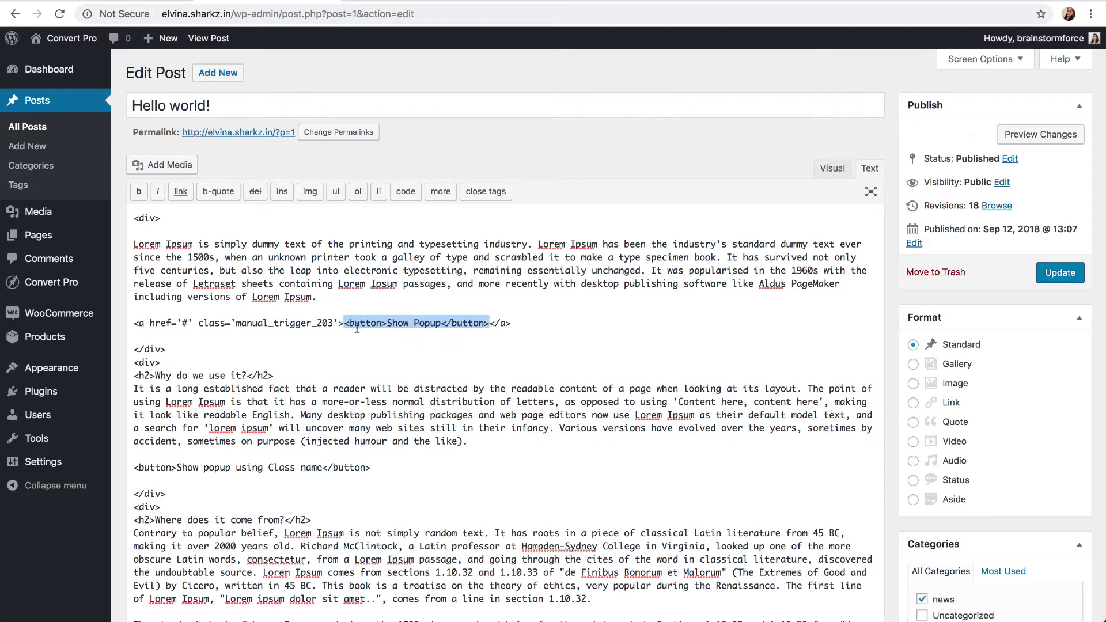
- Update the post and test the Show Popup button on the live page, closing the popup it opens
left_click(1057, 275)
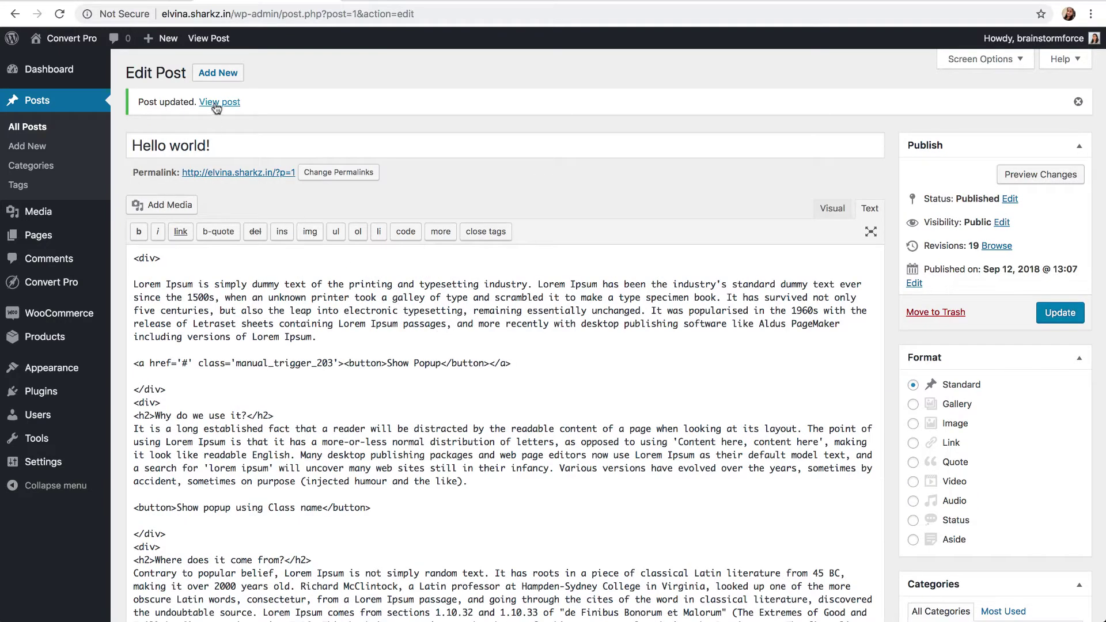
left_click(216, 107)
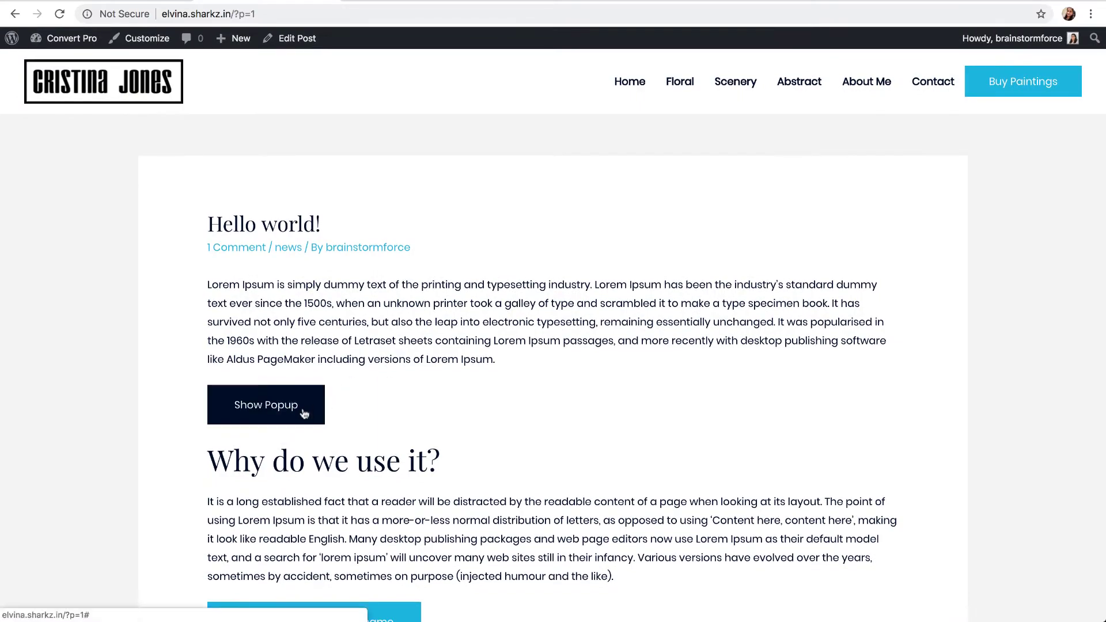
left_click(308, 409)
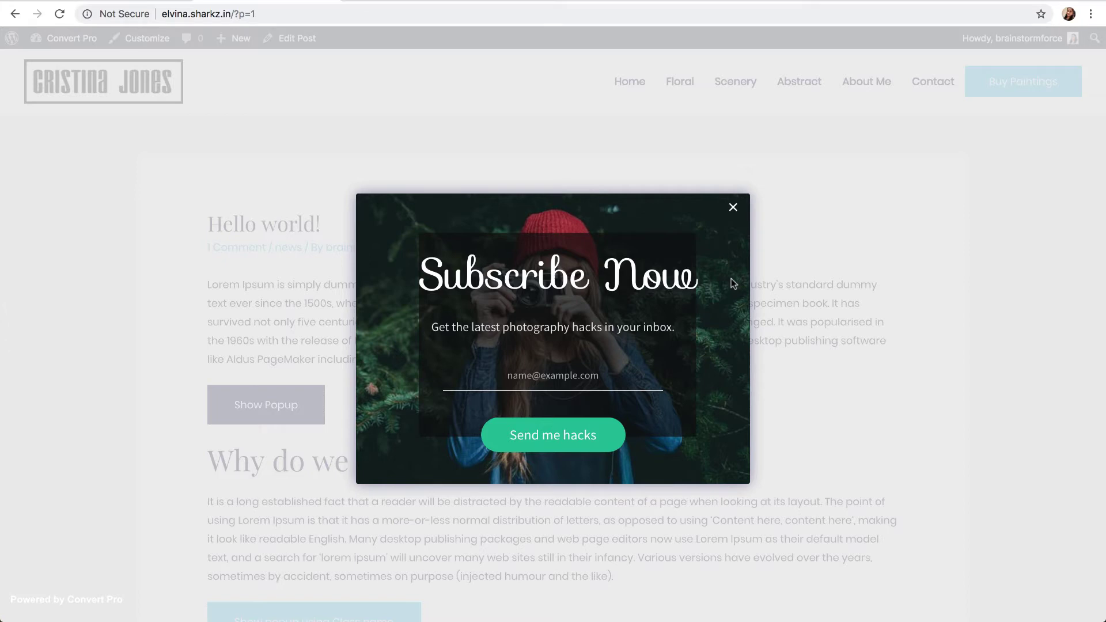
left_click(733, 209)
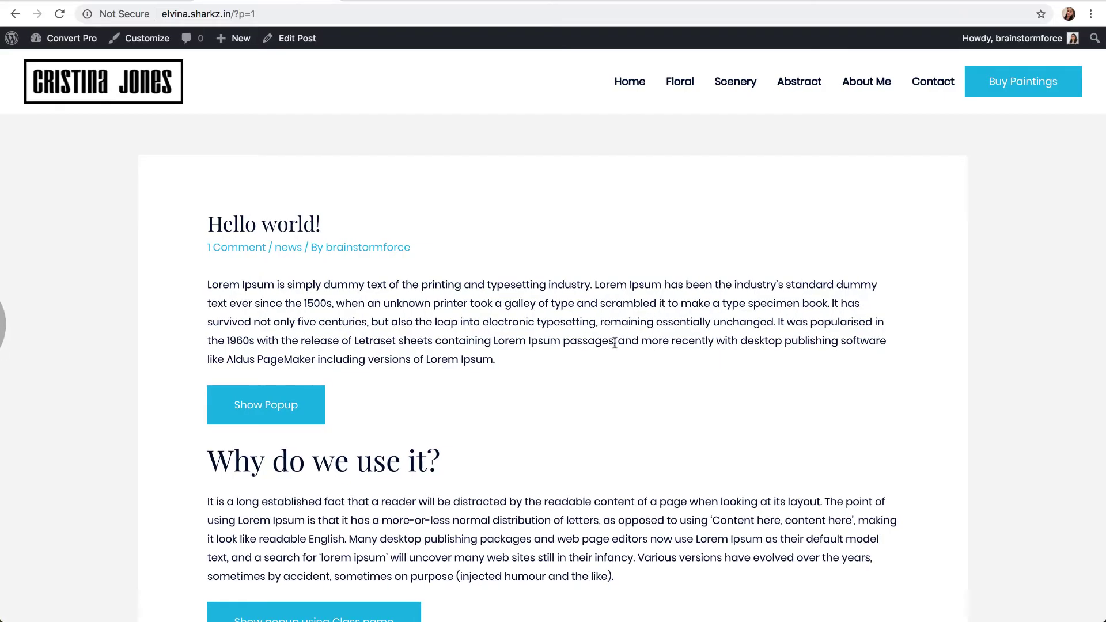
- Reopen the post for editing and locate the code of the "Show popup using Class name" button
scroll(613, 351, "down", 5)
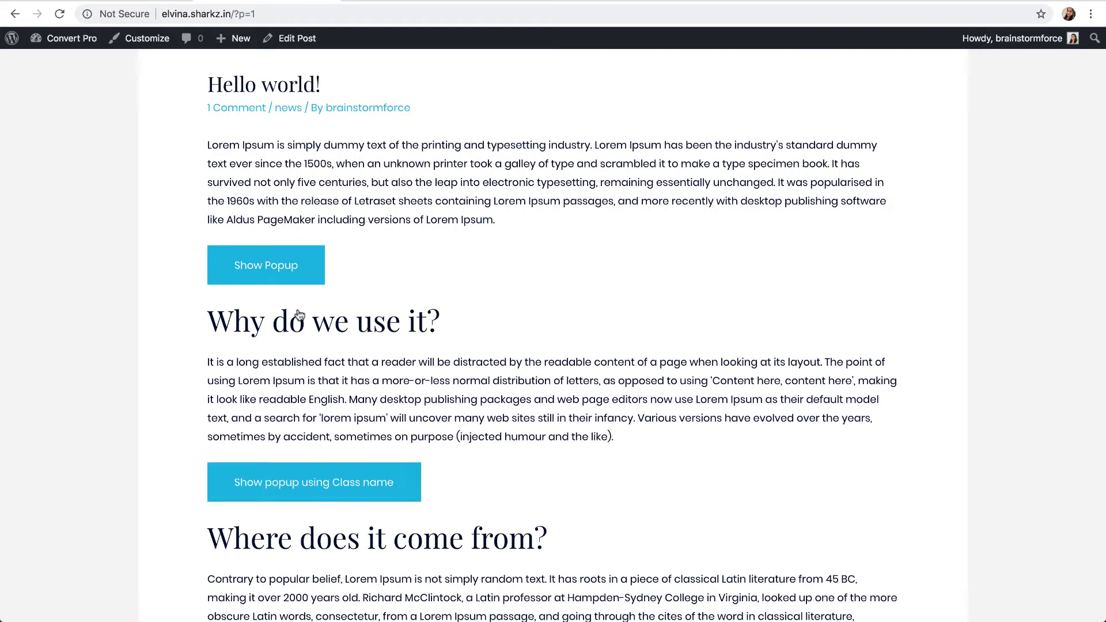
left_click(291, 38)
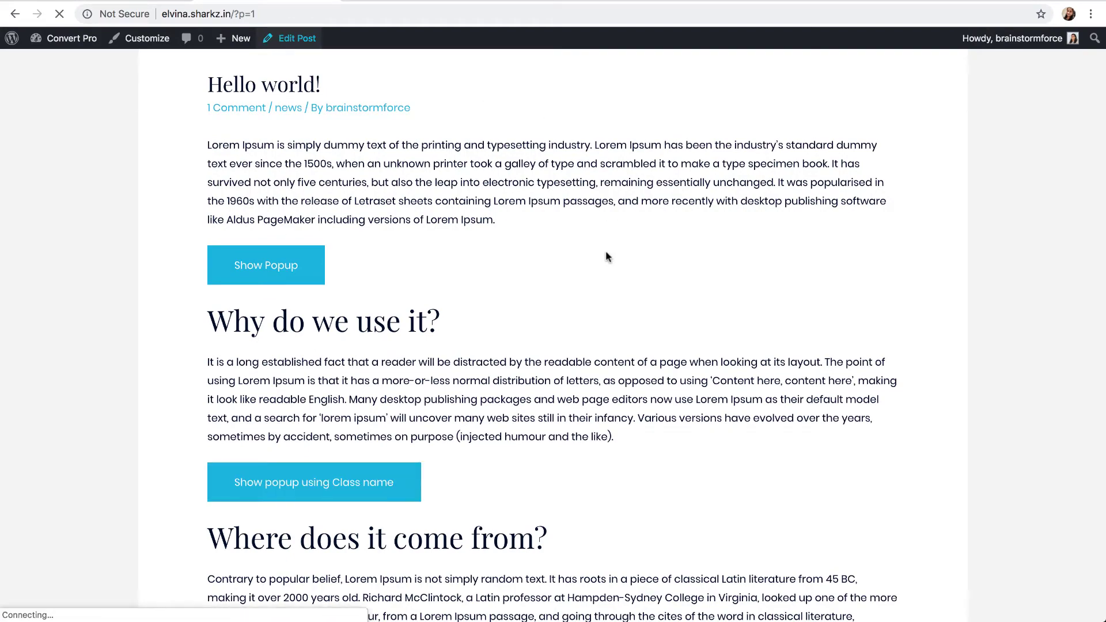
scroll(545, 372, "down", 5)
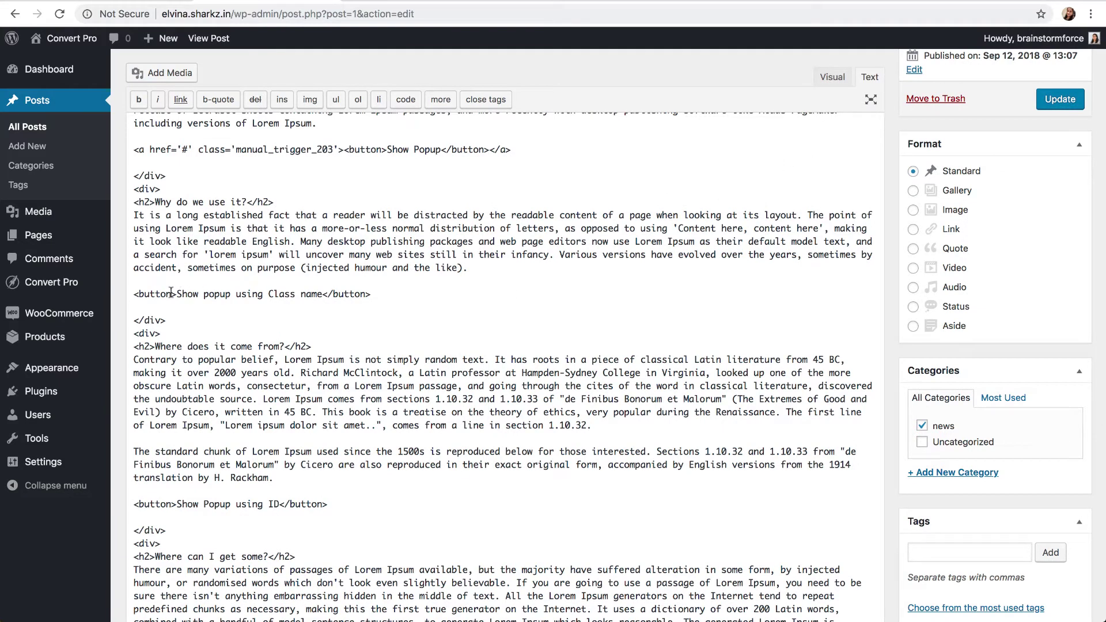
left_click_drag(134, 294, 372, 294)
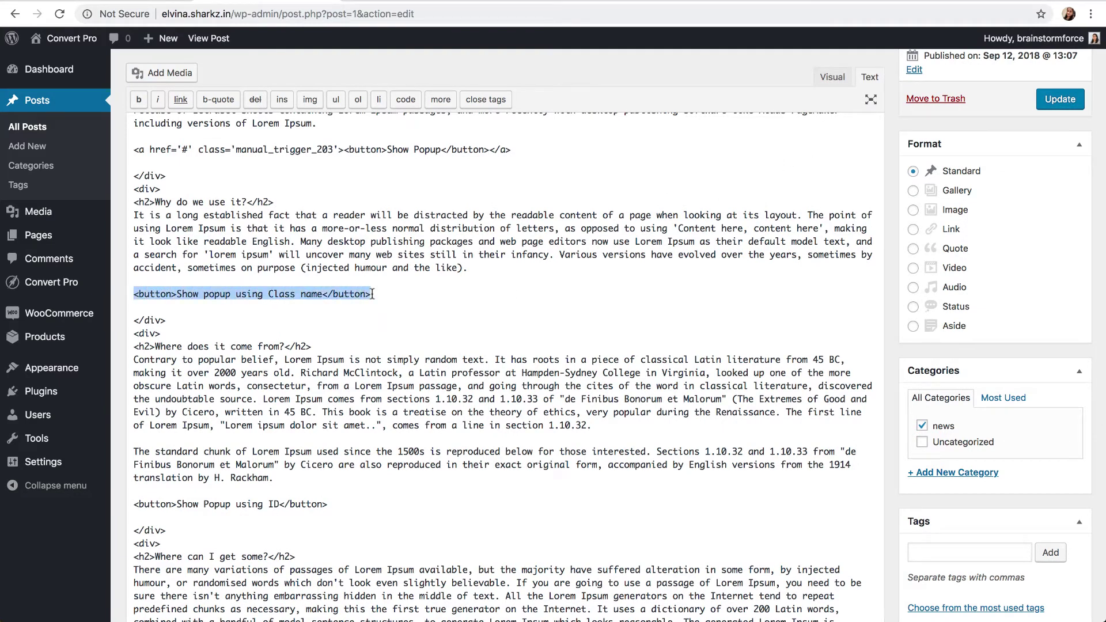
left_click(238, 294)
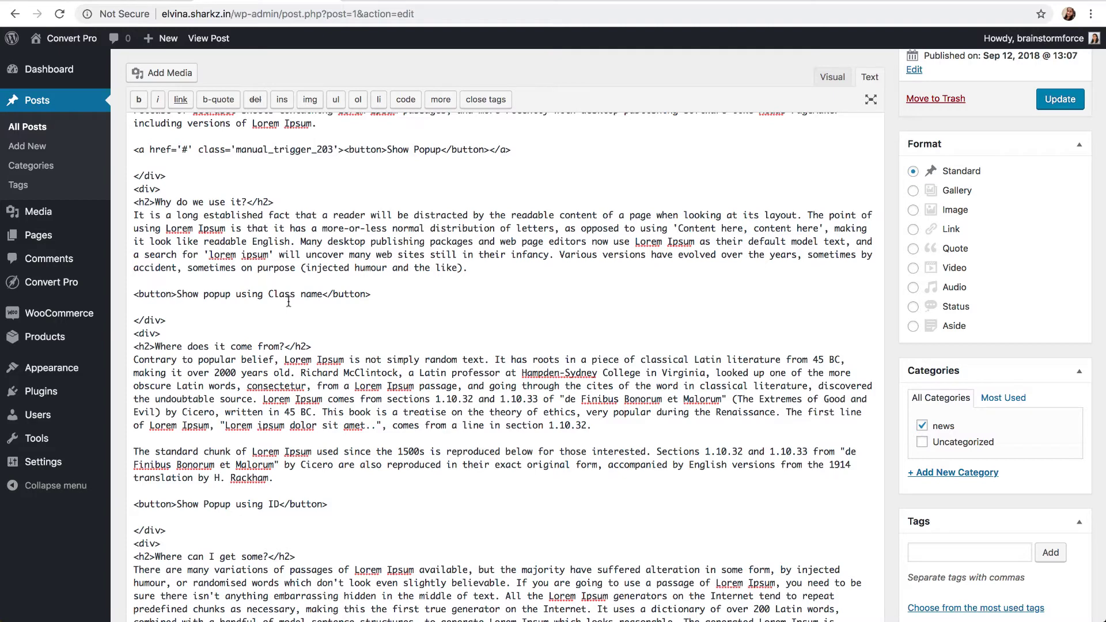
- Add class="subscribe123" to the opening tag of the "Show popup using Class name" button
left_click(171, 294)
type("class")
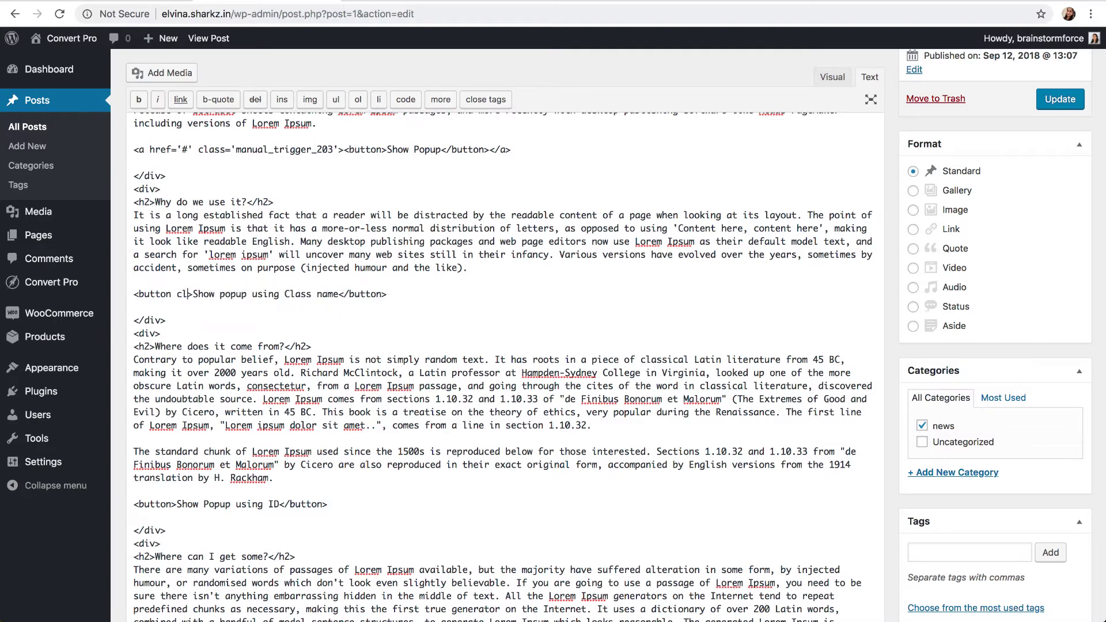
type("=\"")
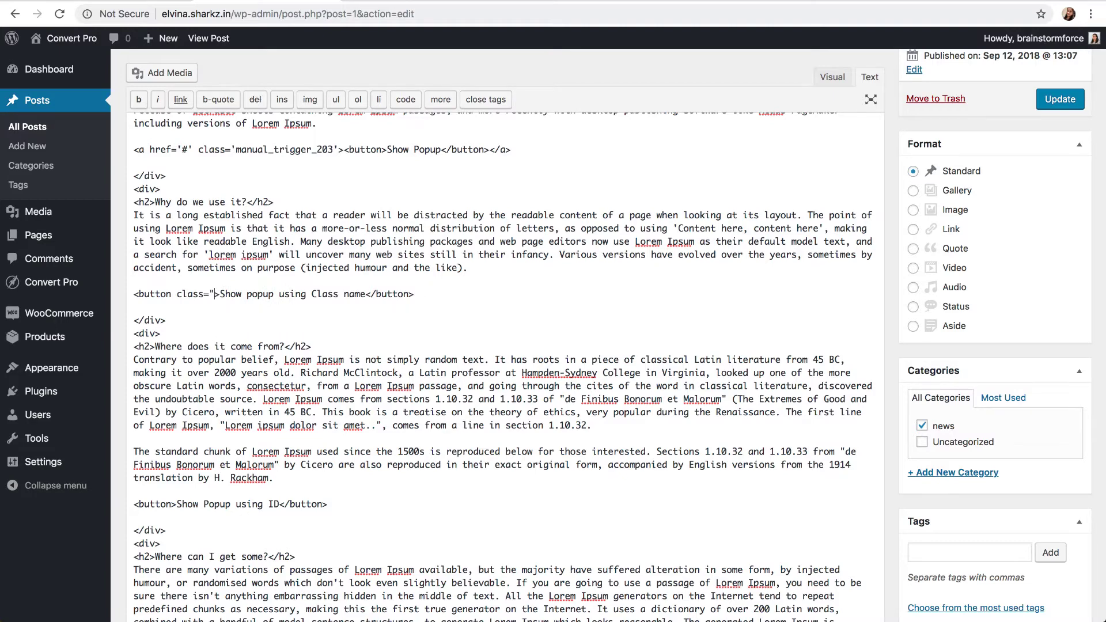
type("subscrib")
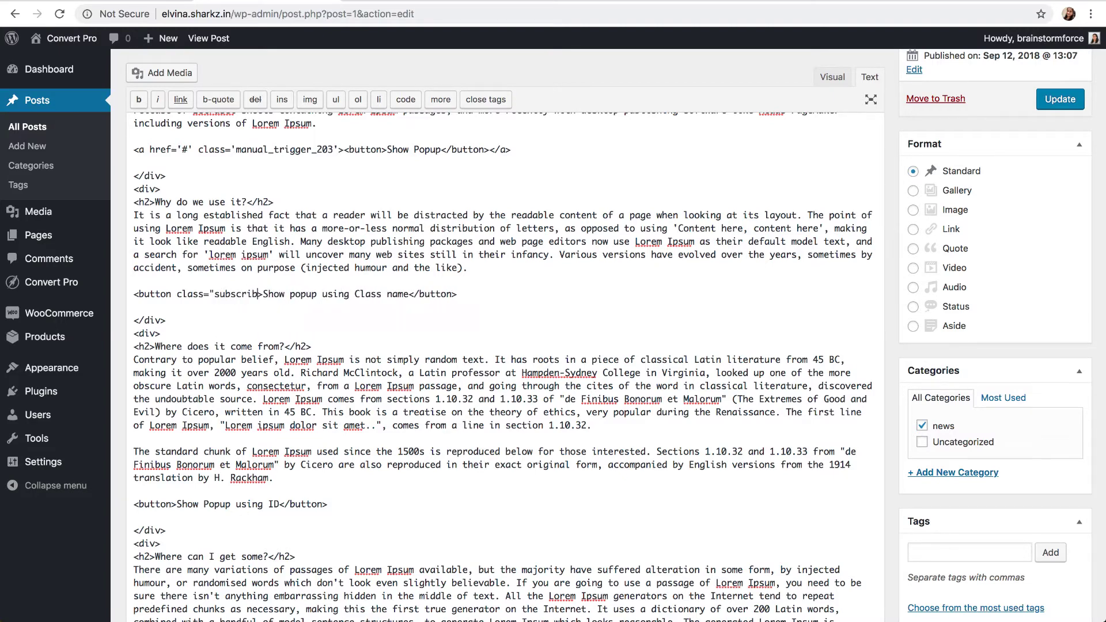
type("e123\"")
- Select the class name subscribe123 in the post code, enter .subscribe123 as the popup's On Click CSS class in Convert Pro, and save the popup
mouse_move(285, 295)
left_mouse_down()
mouse_move(178, 295)
mouse_move(279, 295)
left_mouse_up()
left_click(178, 295)
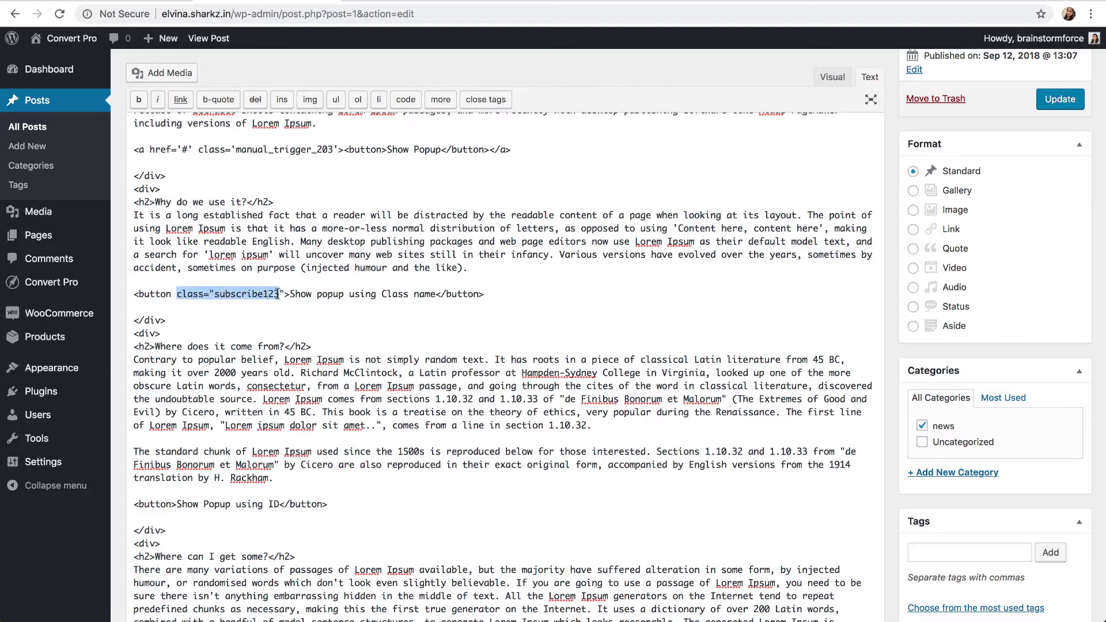
left_click(239, 300)
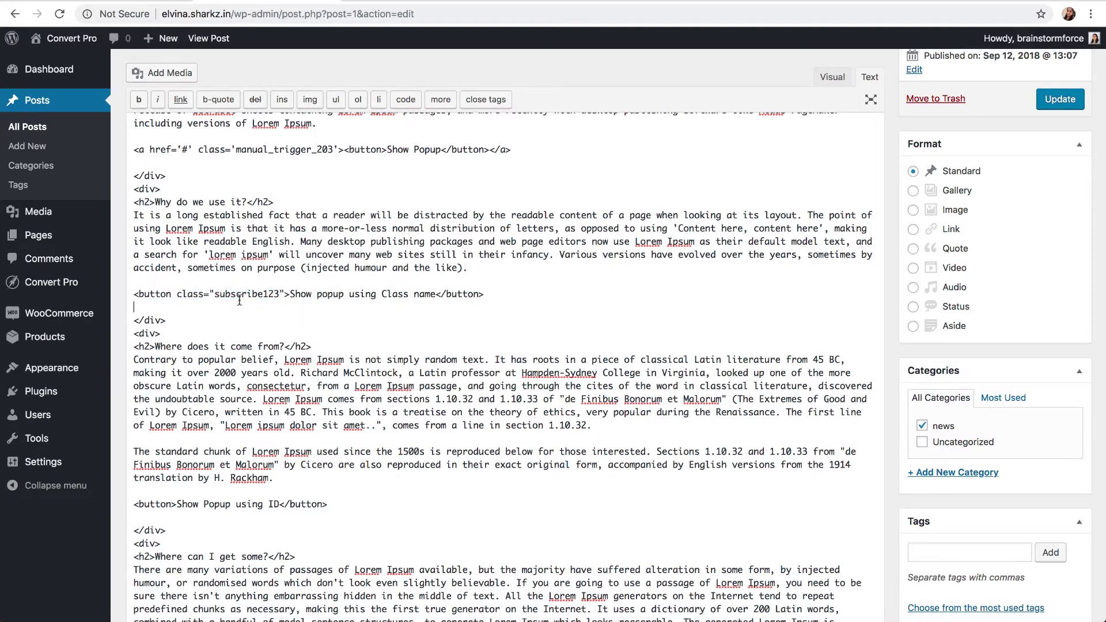
left_click_drag(215, 295, 280, 295)
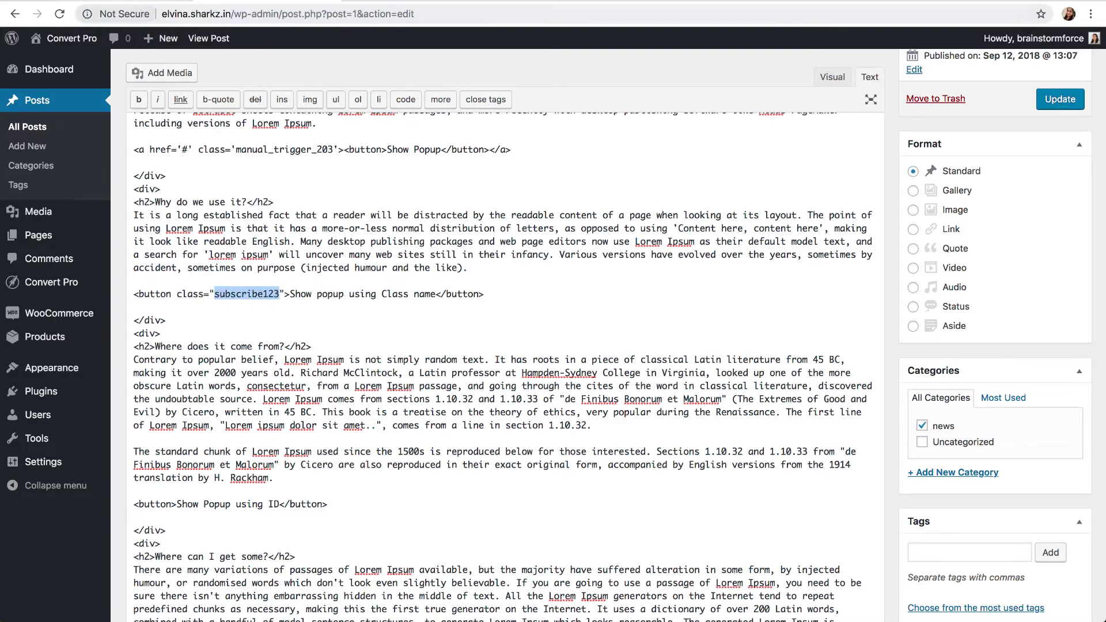
left_click(146, 1)
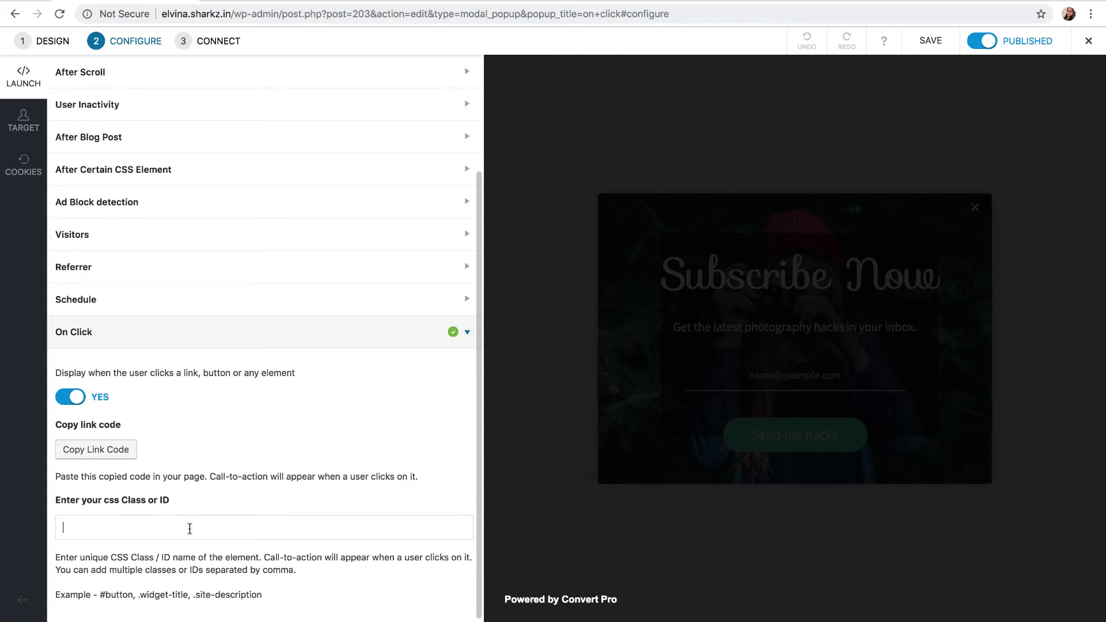
type(".subscribe123")
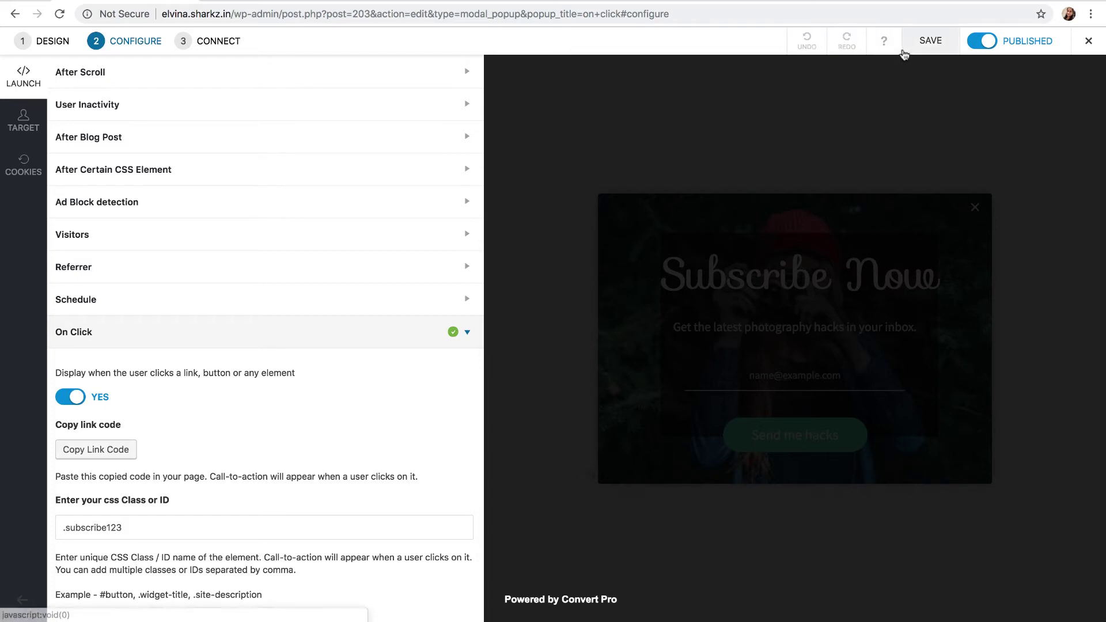
left_click(909, 51)
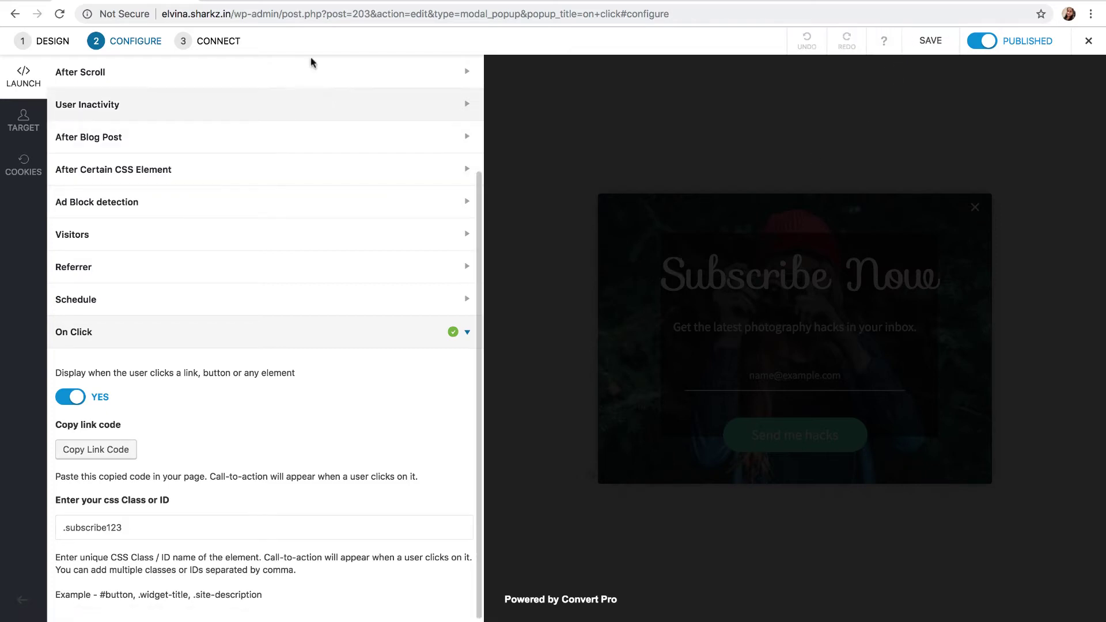
- Return to the Hello world! post editor, update the post and open its live page
left_click(281, 1)
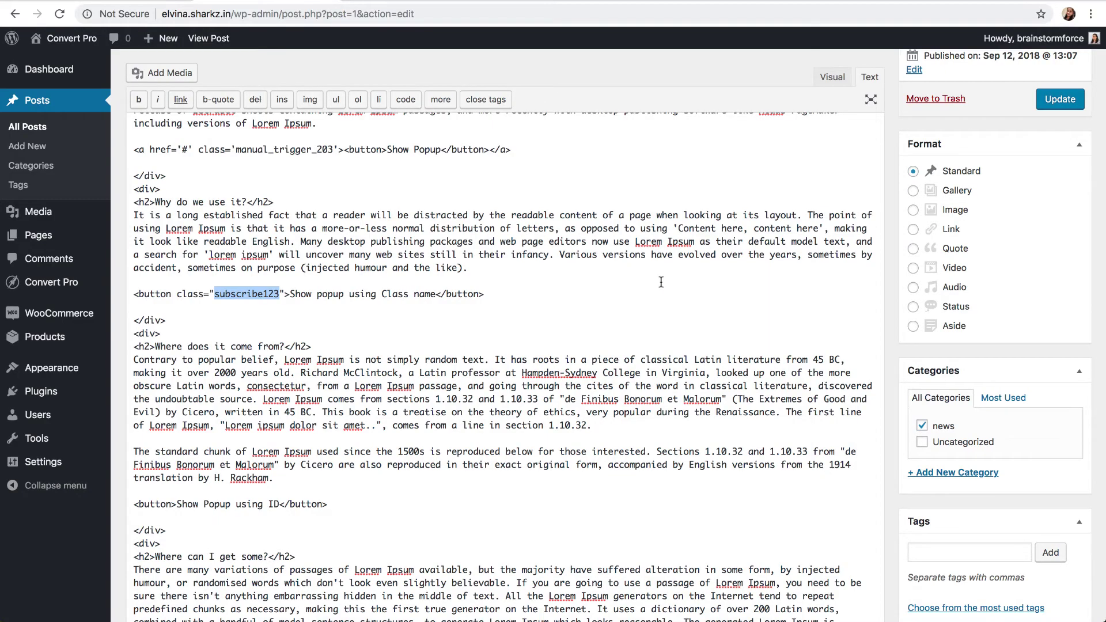
scroll(660, 282, "up", 2)
scroll(661, 283, "up", 3)
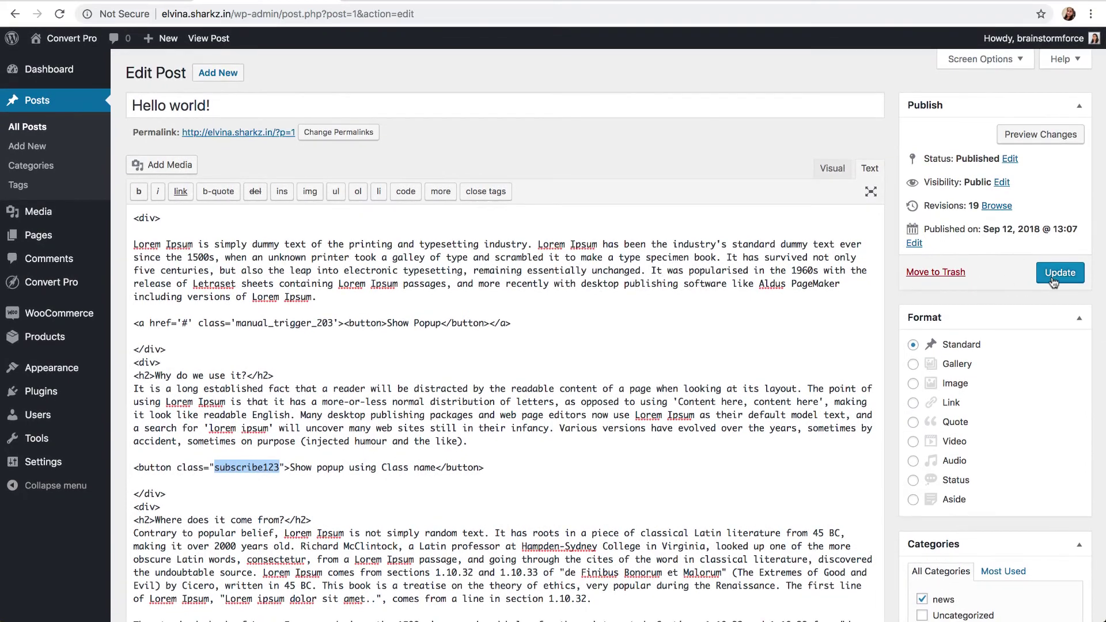
left_click(1055, 279)
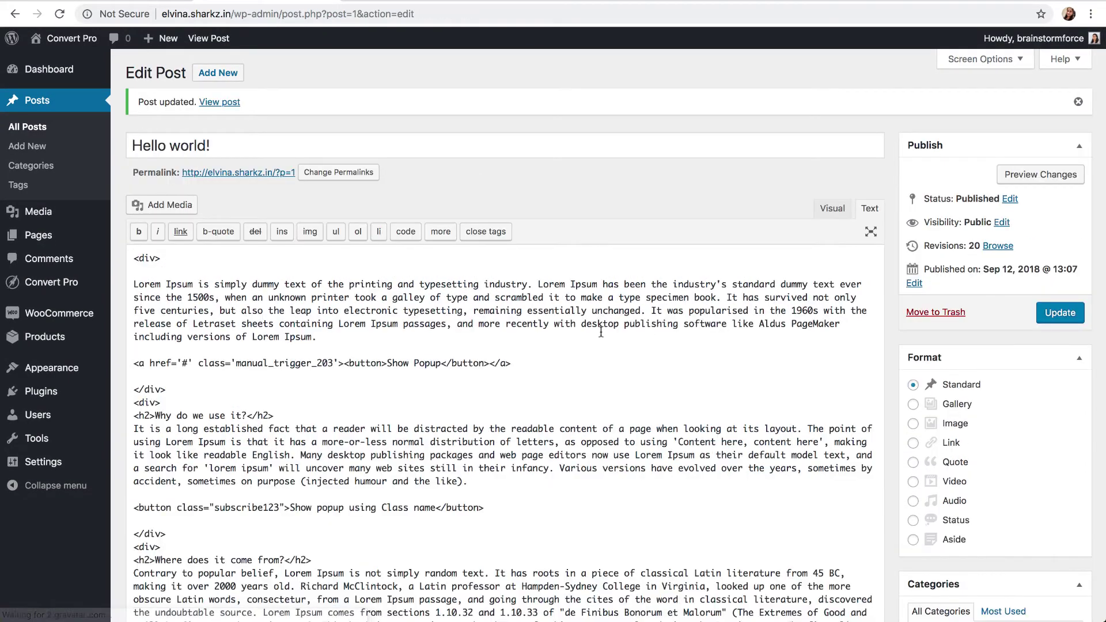
left_click(228, 106)
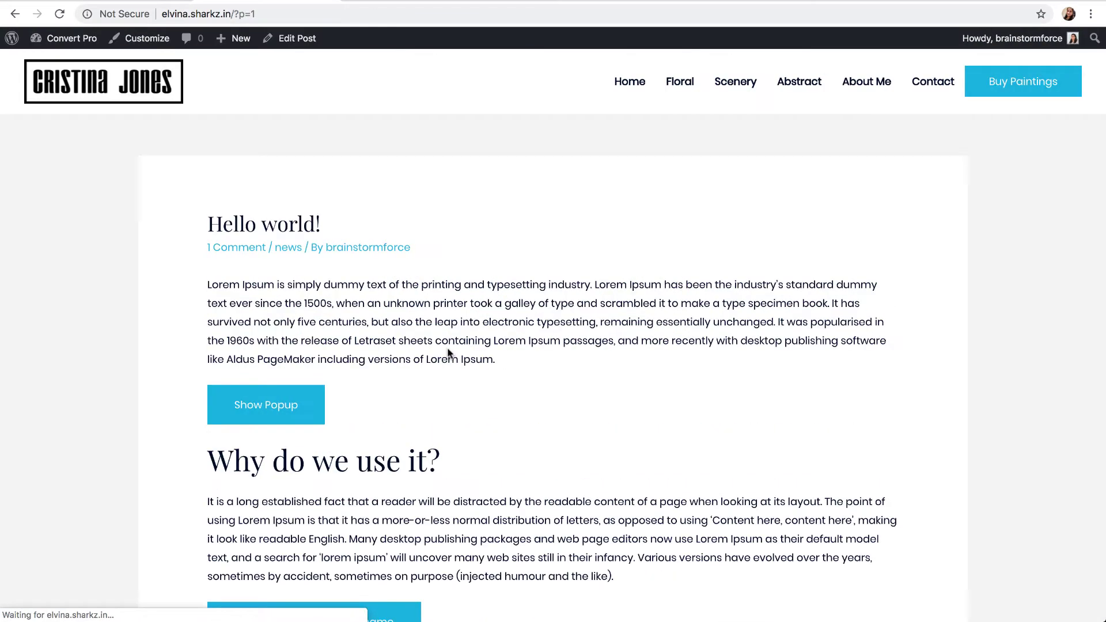
- Test the "Show popup using Class name" button on the live page and close the popup it opens
scroll(447, 353, "down", 2)
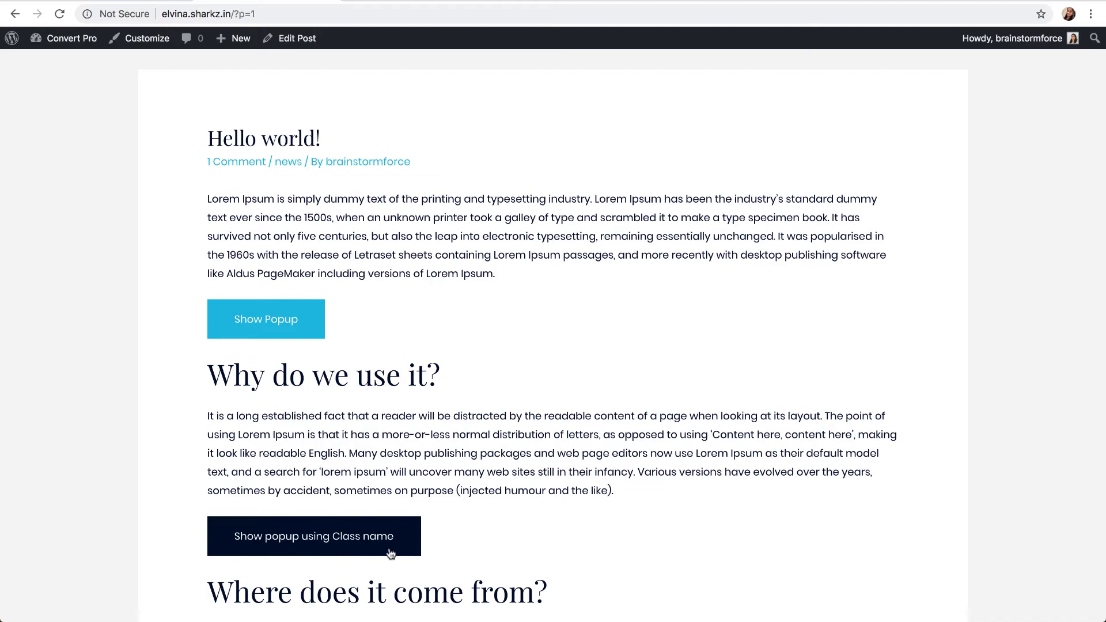
left_click(410, 537)
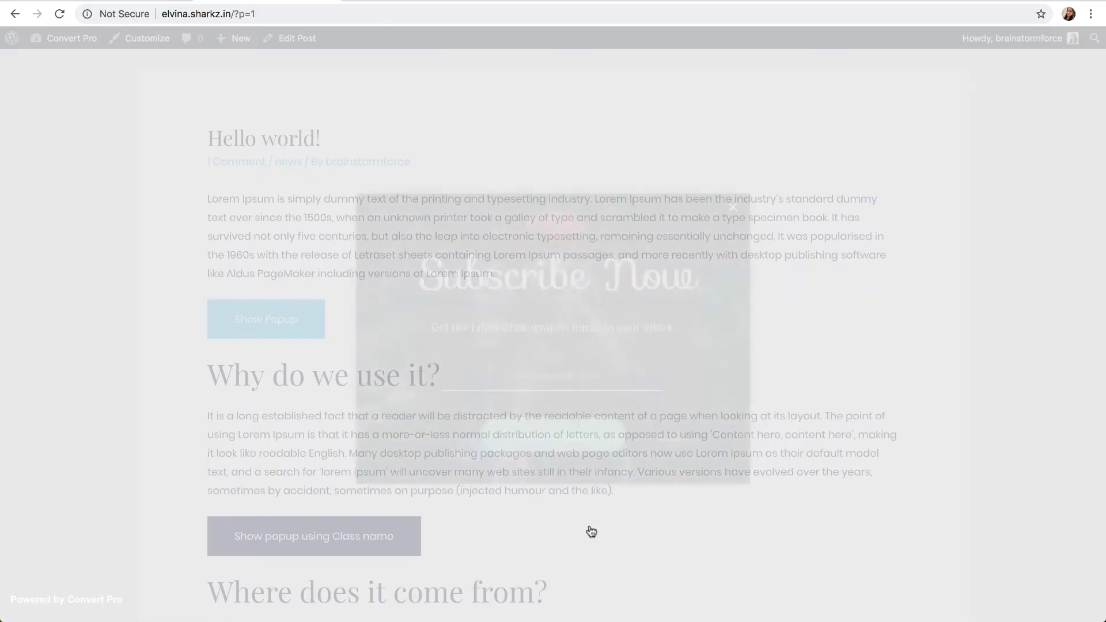
scroll(696, 254, "down", 4)
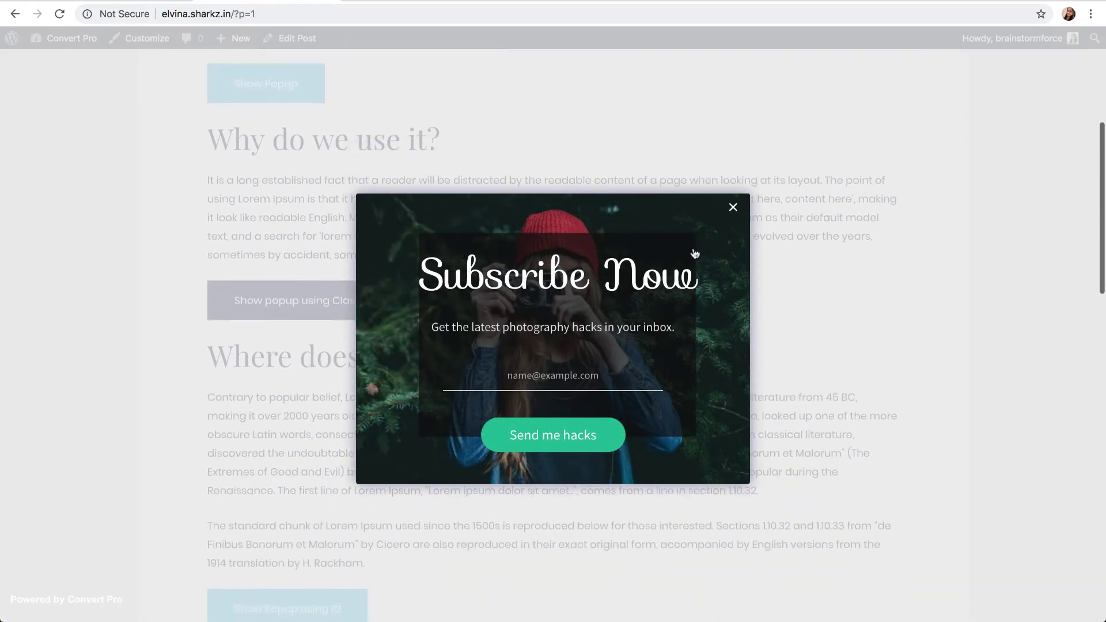
scroll(696, 254, "up", 4)
scroll(695, 254, "down", 4)
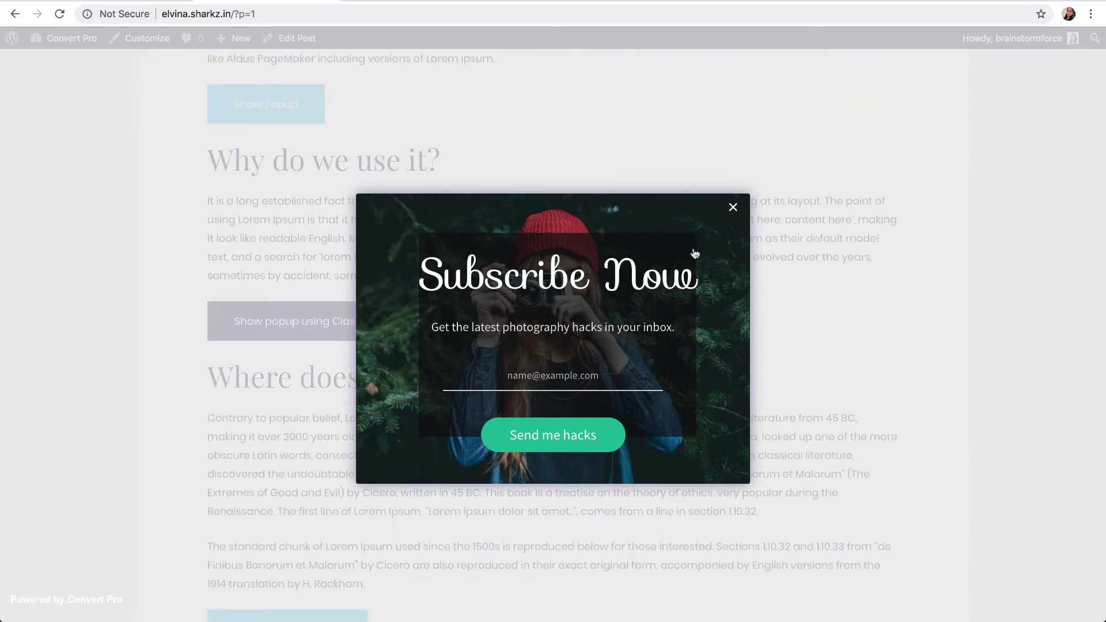
left_click(733, 208)
- Reopen the post for editing and locate the code of the "Show Popup using ID" button
scroll(694, 443, "down", 3)
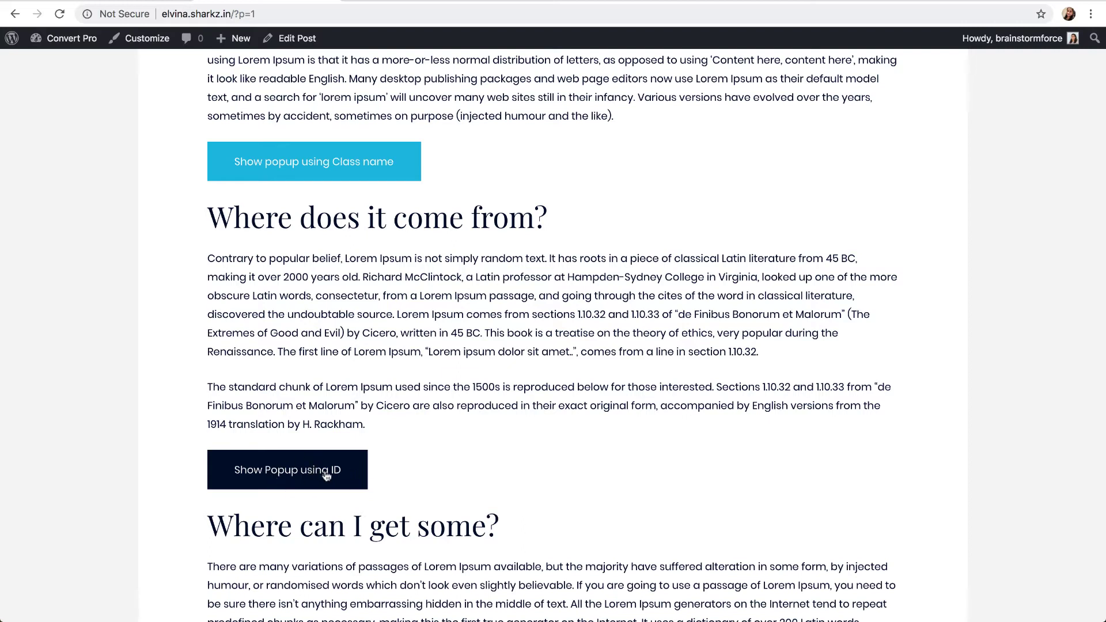
left_click(297, 39)
scroll(428, 418, "down", 10)
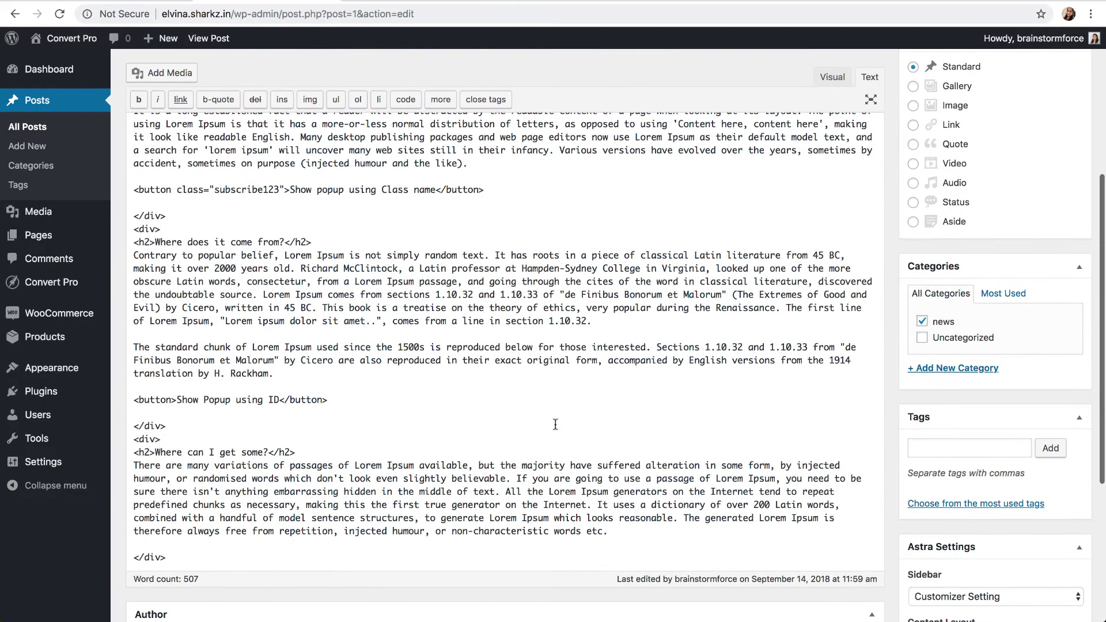
left_click_drag(134, 394, 338, 392)
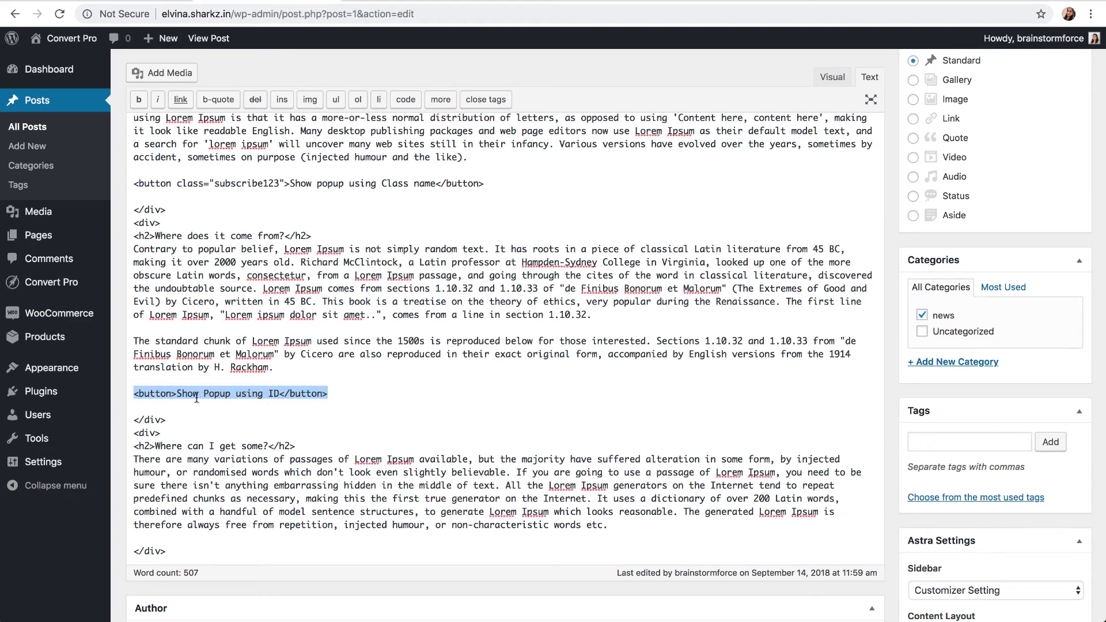
- Add id="subscribe_now" to the opening tag of the "Show Popup using ID" button
left_click(172, 397)
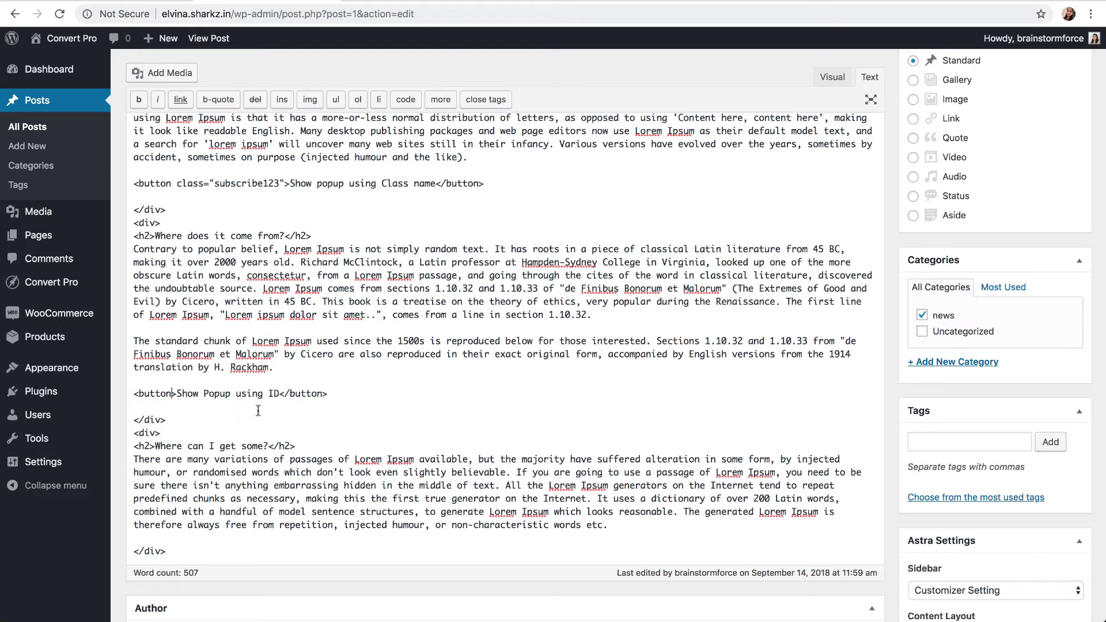
type("id")
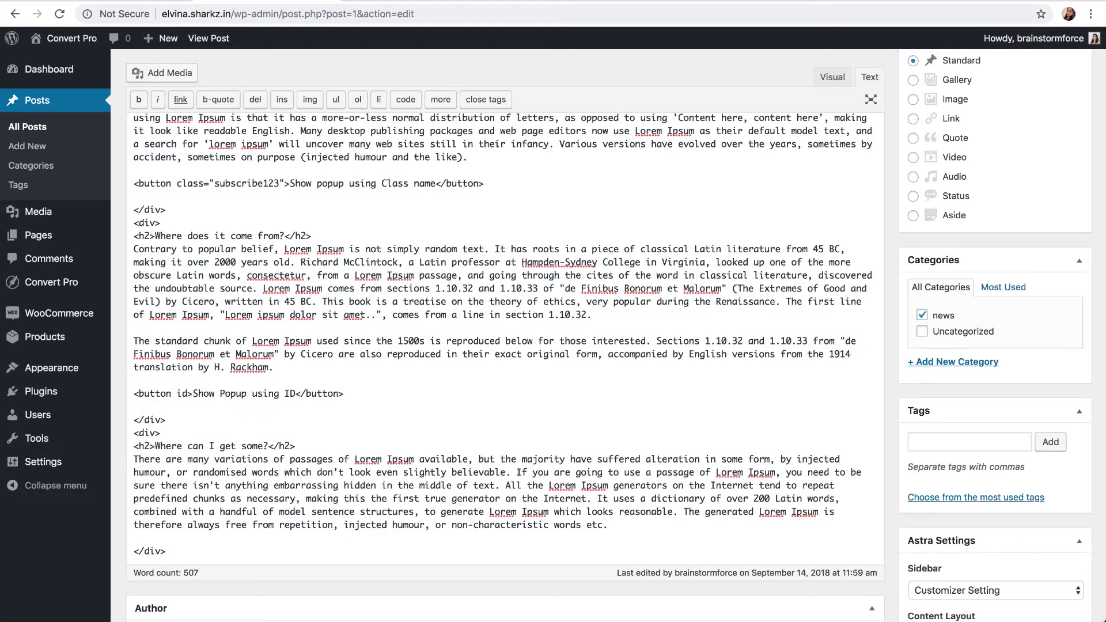
type("=\"")
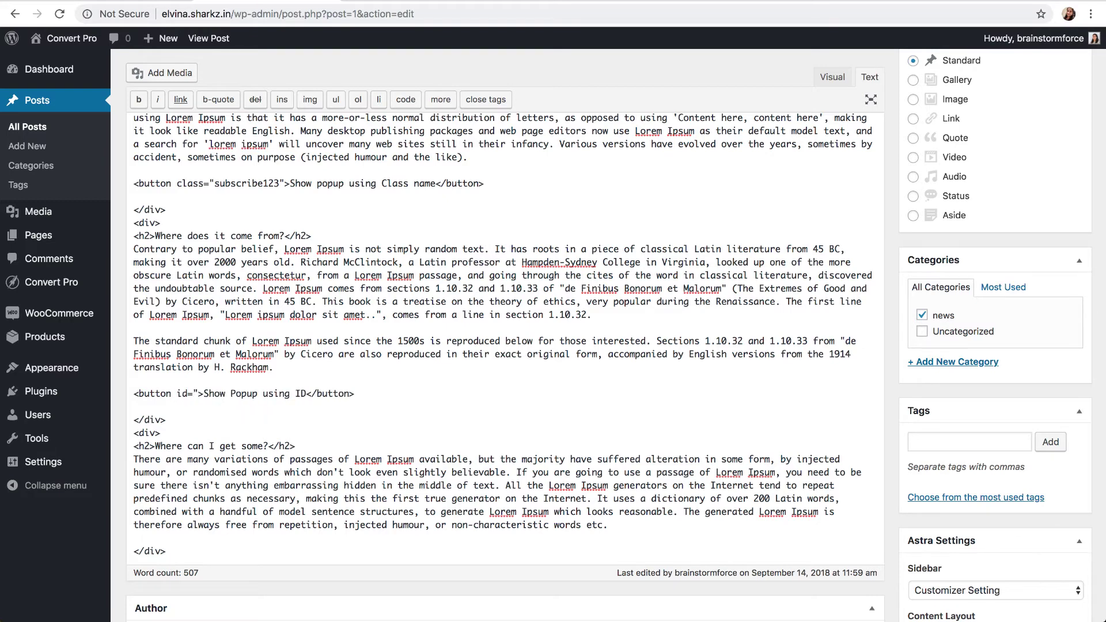
type("subscribe")
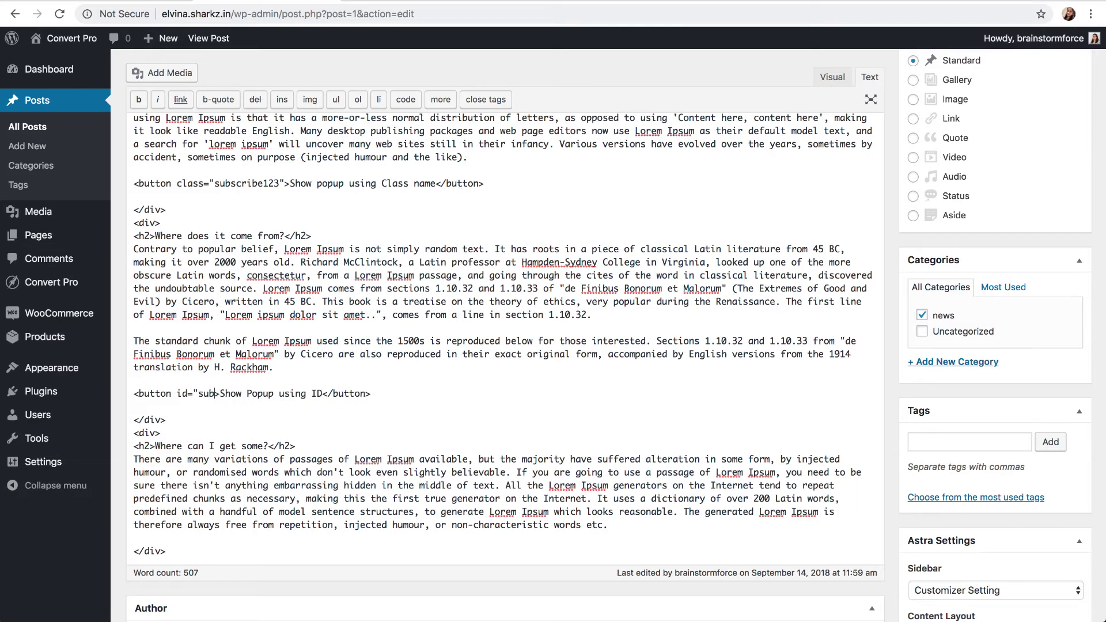
type("_now\"")
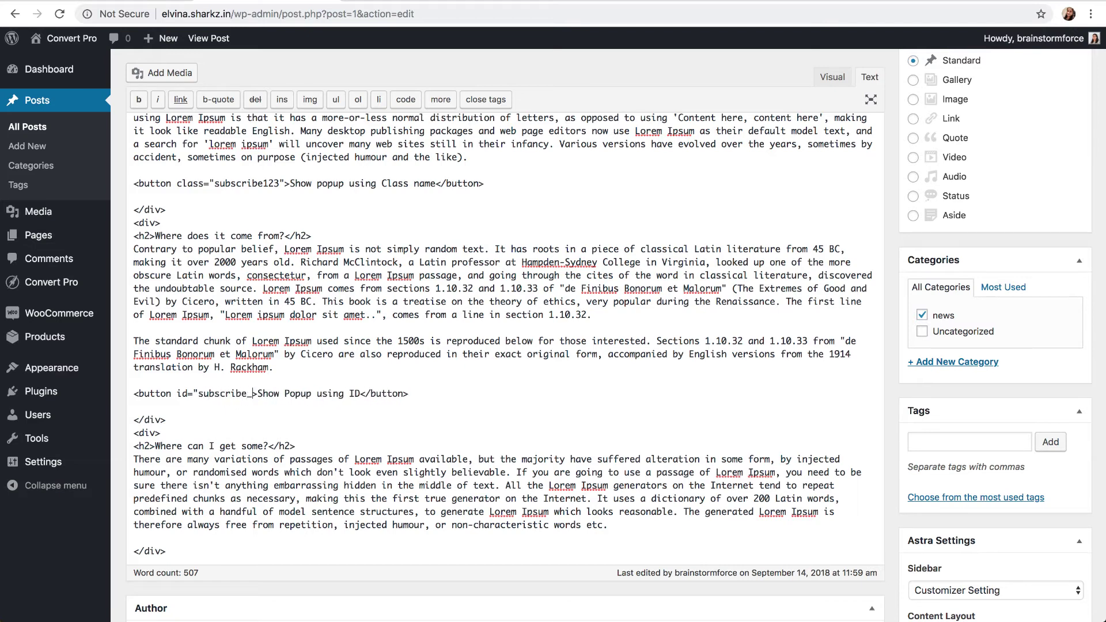
- Select the ID name subscribe_now in the post code and switch to the popup's On Click settings in Convert Pro
double_click(264, 396)
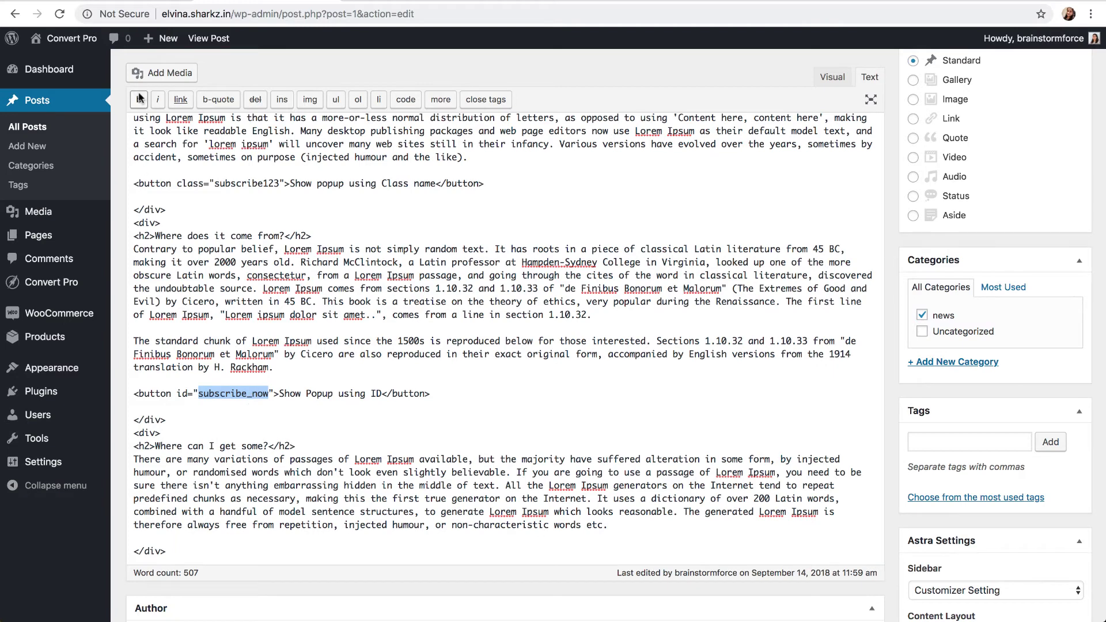
left_click(133, 1)
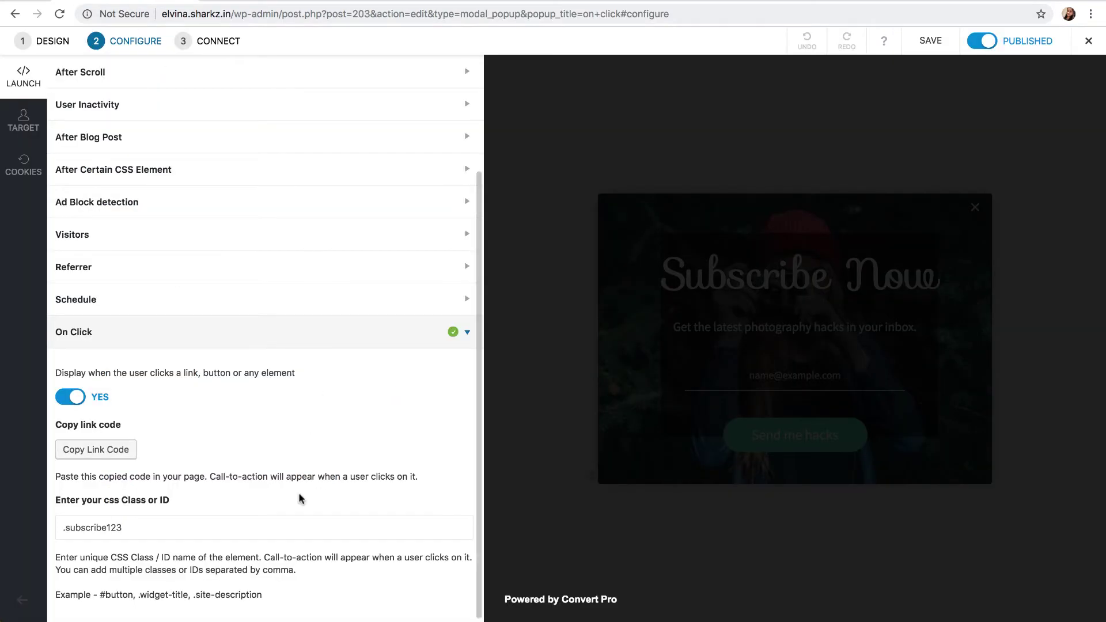